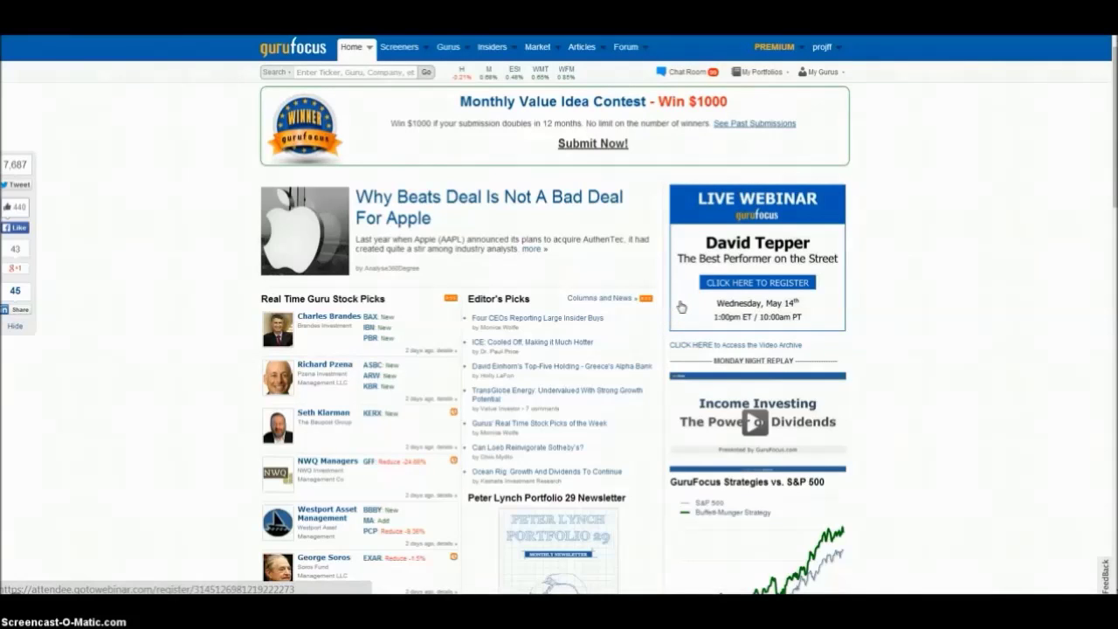
- Open the All-In-One Screener from the site's value screens
left_click(682, 303)
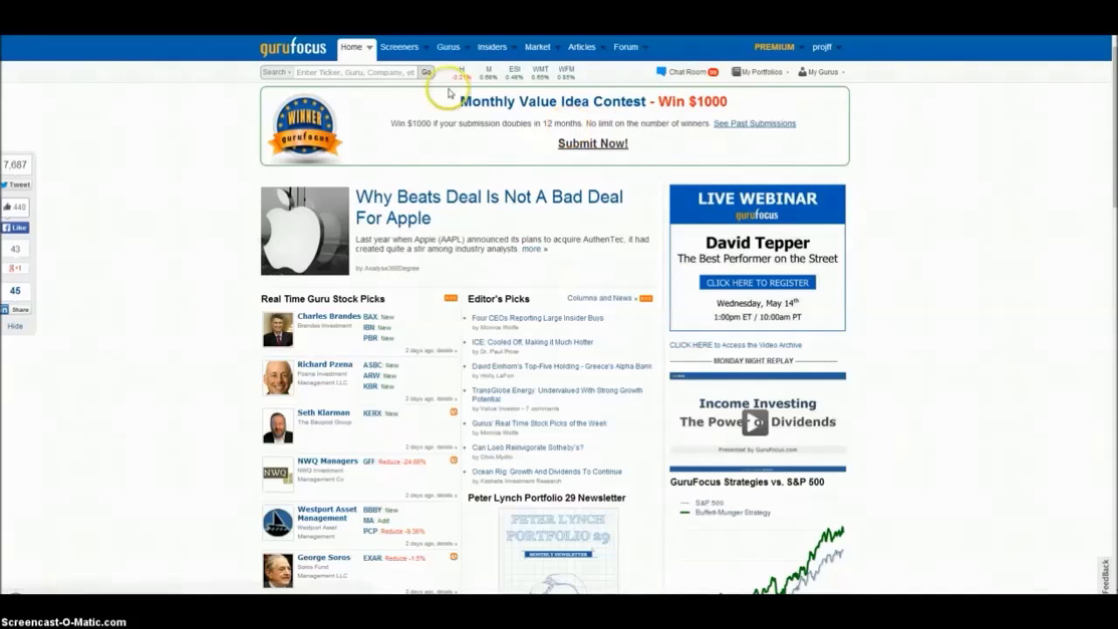
left_click(399, 46)
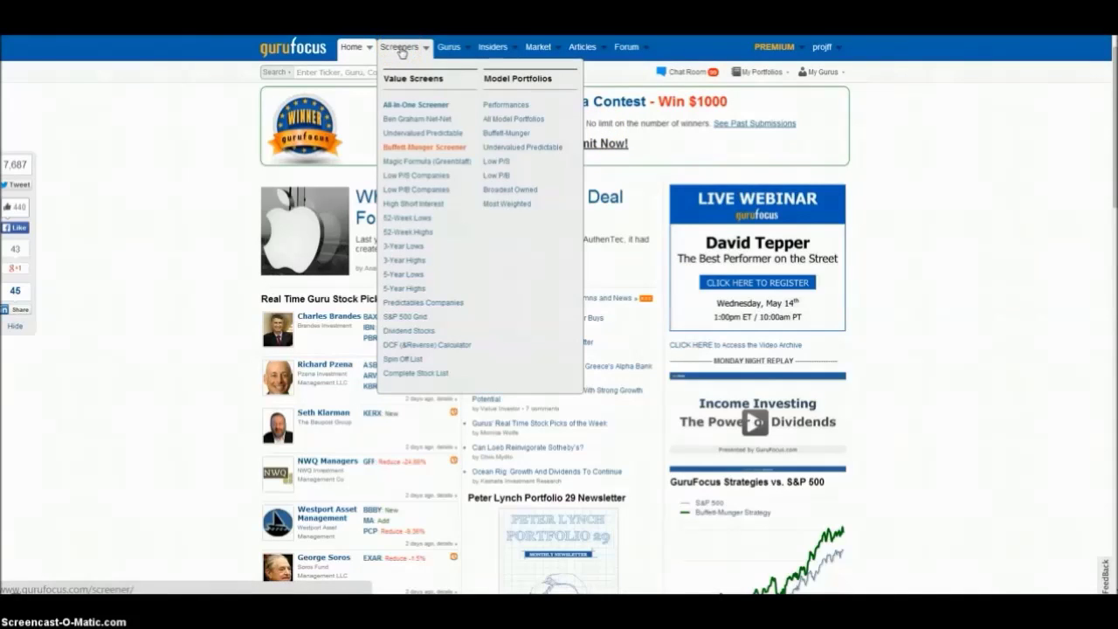
left_click(395, 106)
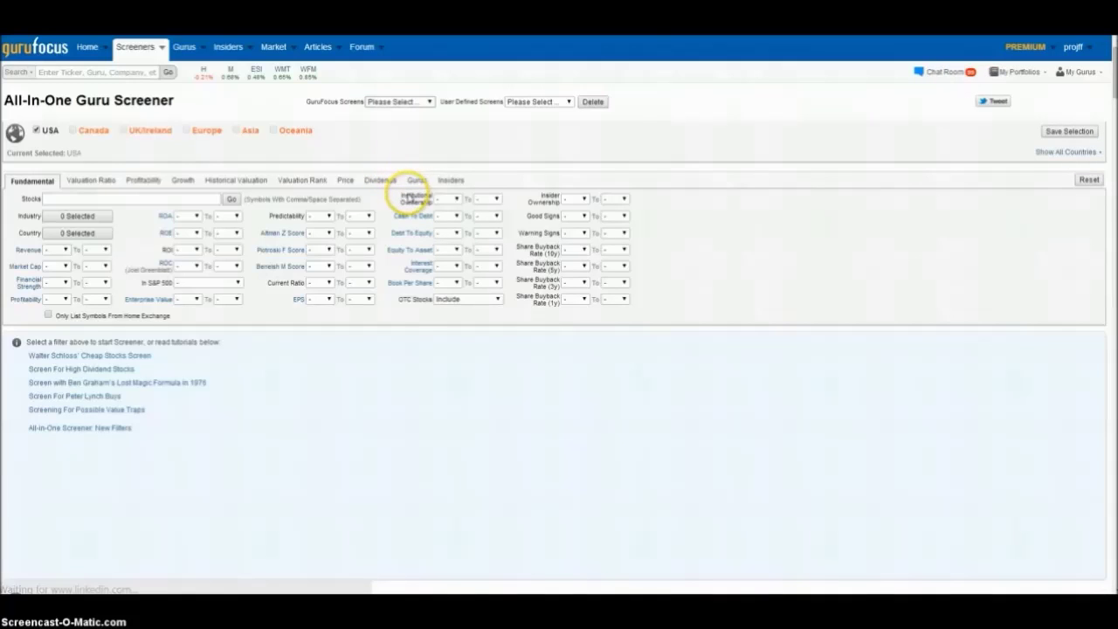
- Filter the USA stocks by a minimum ROA of 6% and a minimum ROE of 10%
left_click(187, 217)
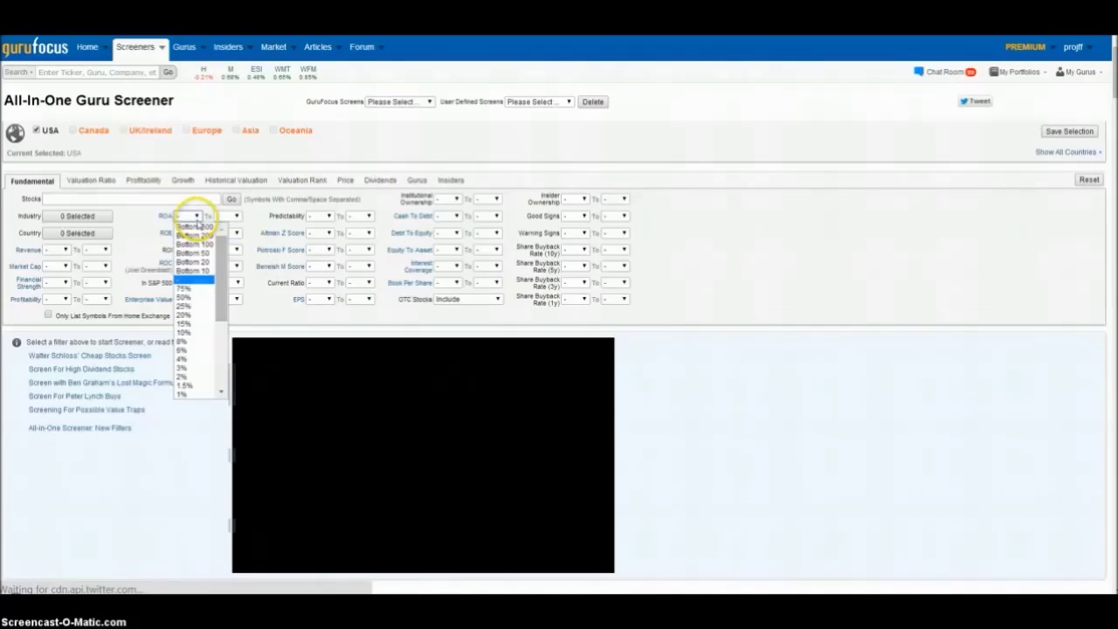
scroll(213, 297, "down", 2)
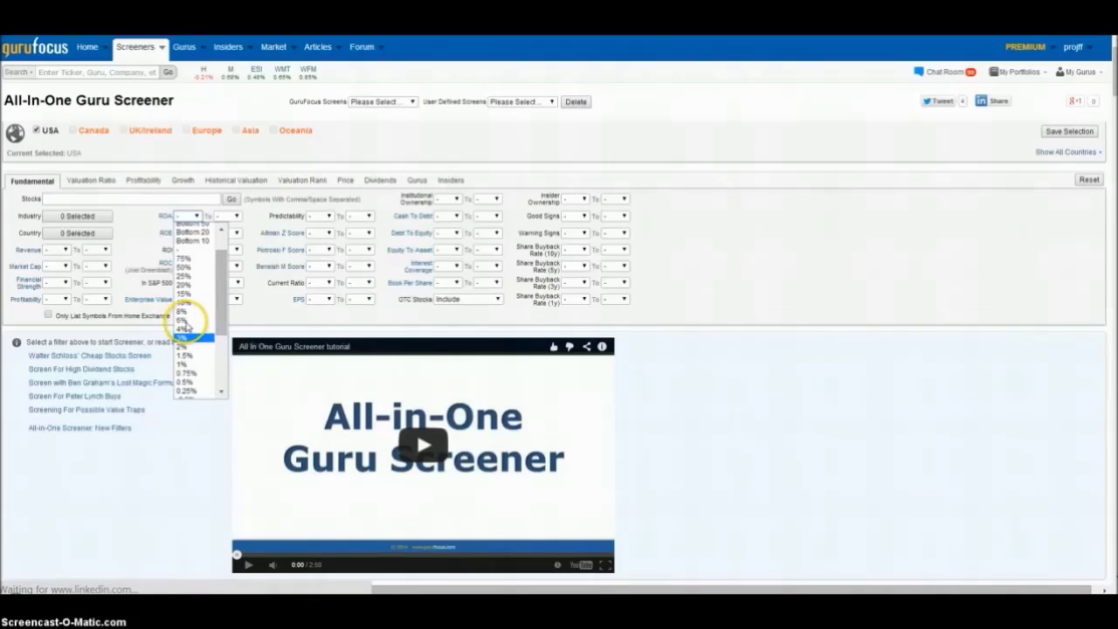
left_click(182, 335)
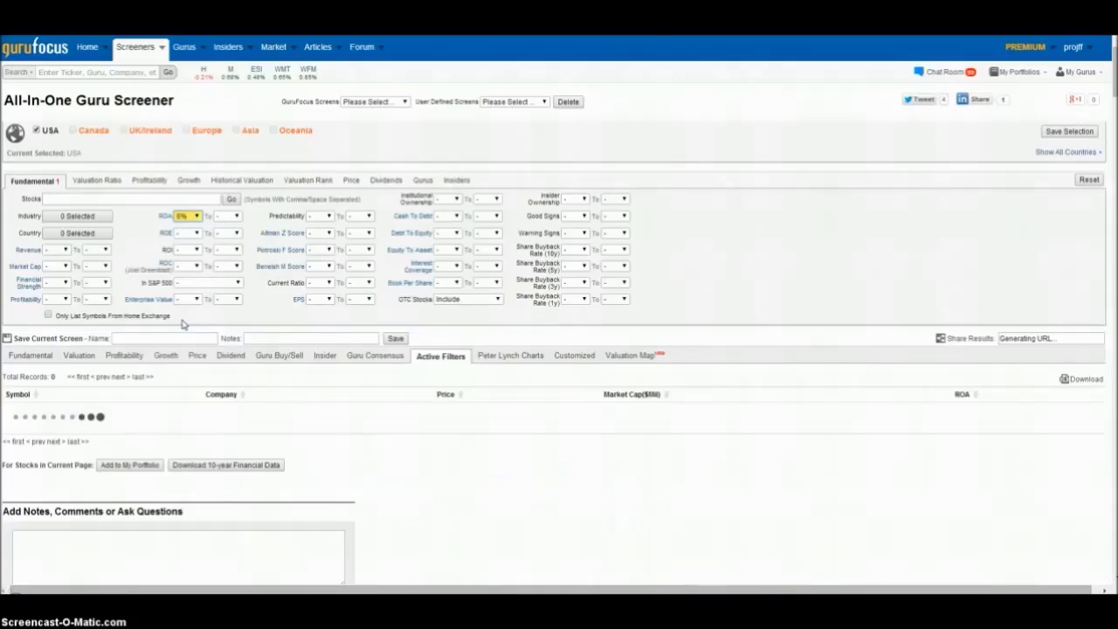
left_click(193, 234)
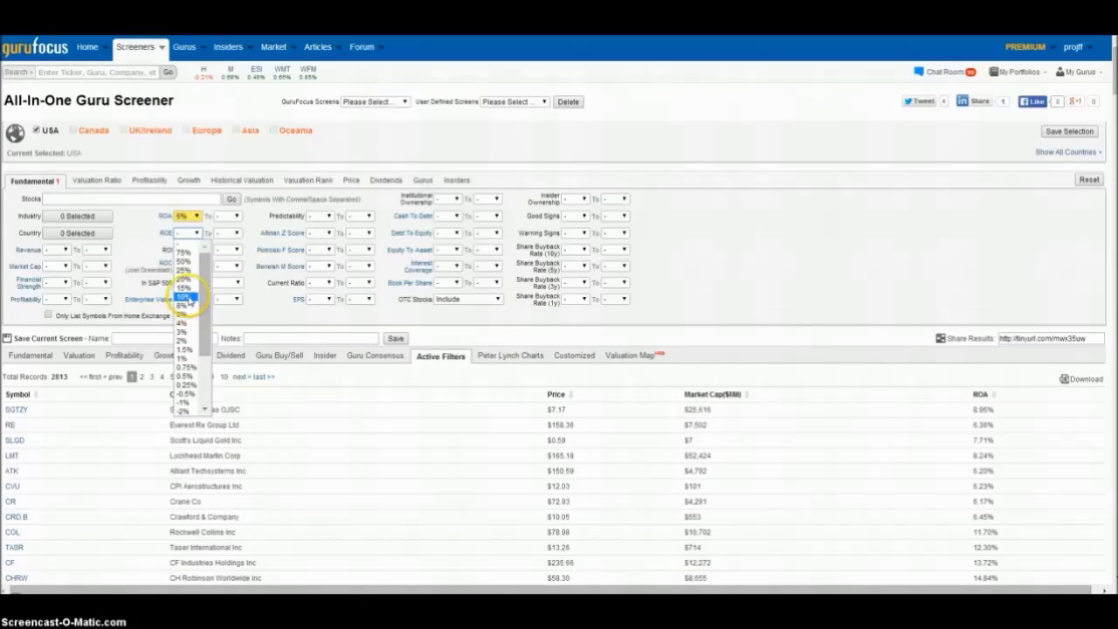
left_click(186, 296)
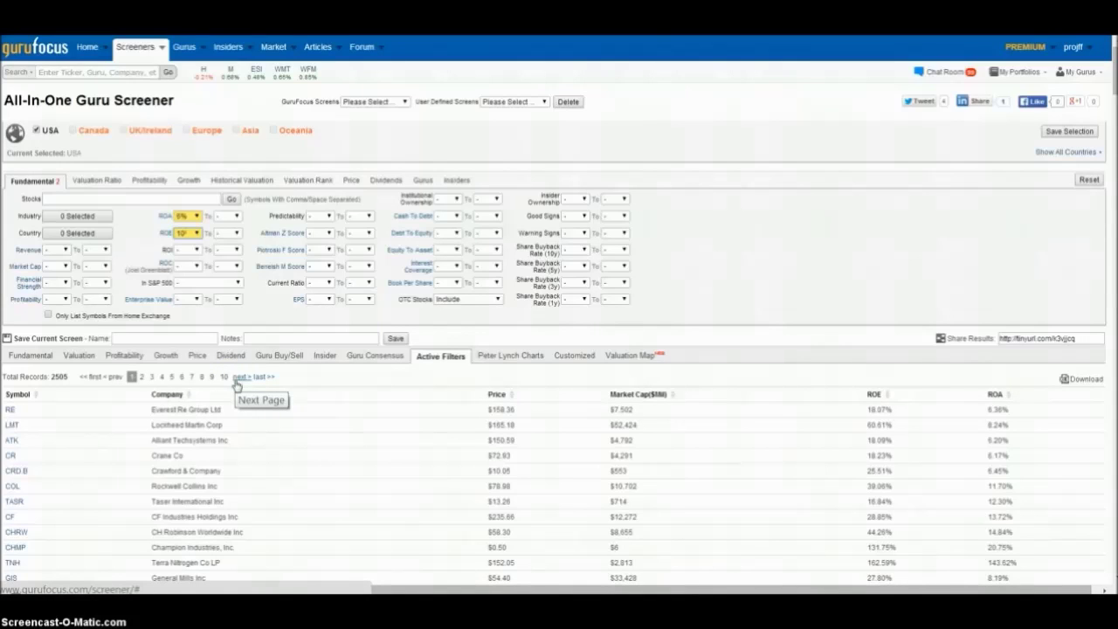
- Add a fundamental filter requiring a minimum Predictability of 4 Stars
left_click(325, 216)
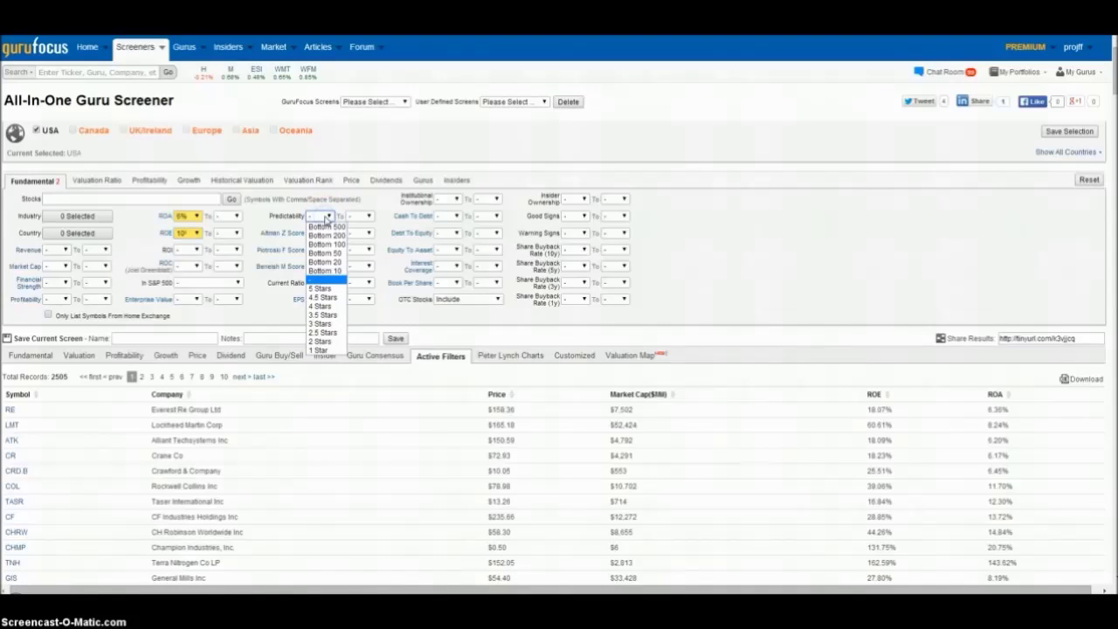
left_click(322, 307)
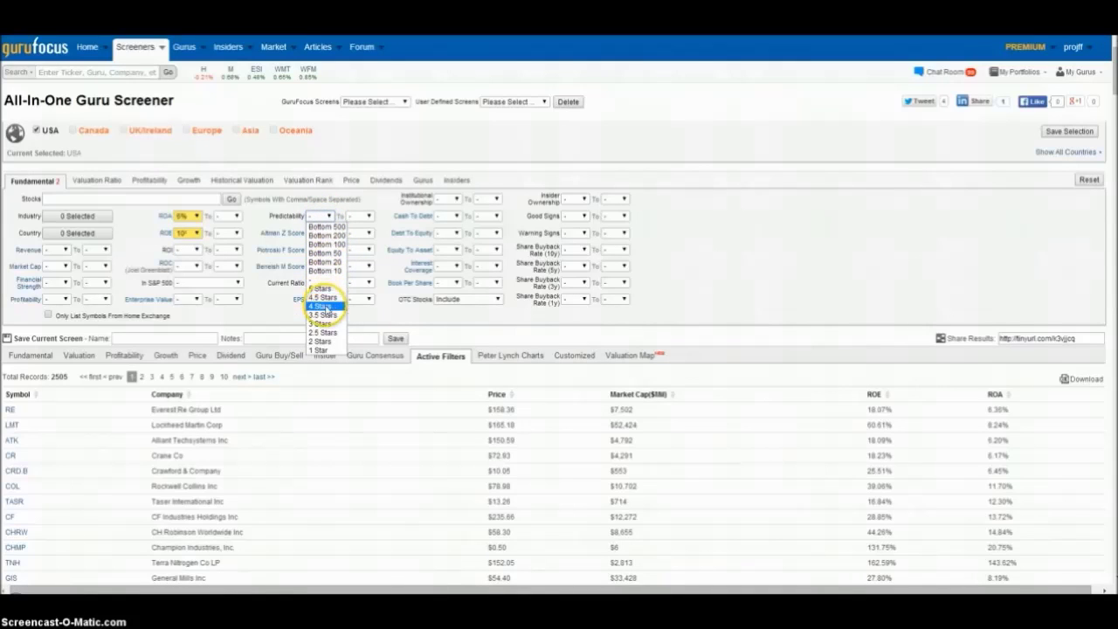
left_click(321, 307)
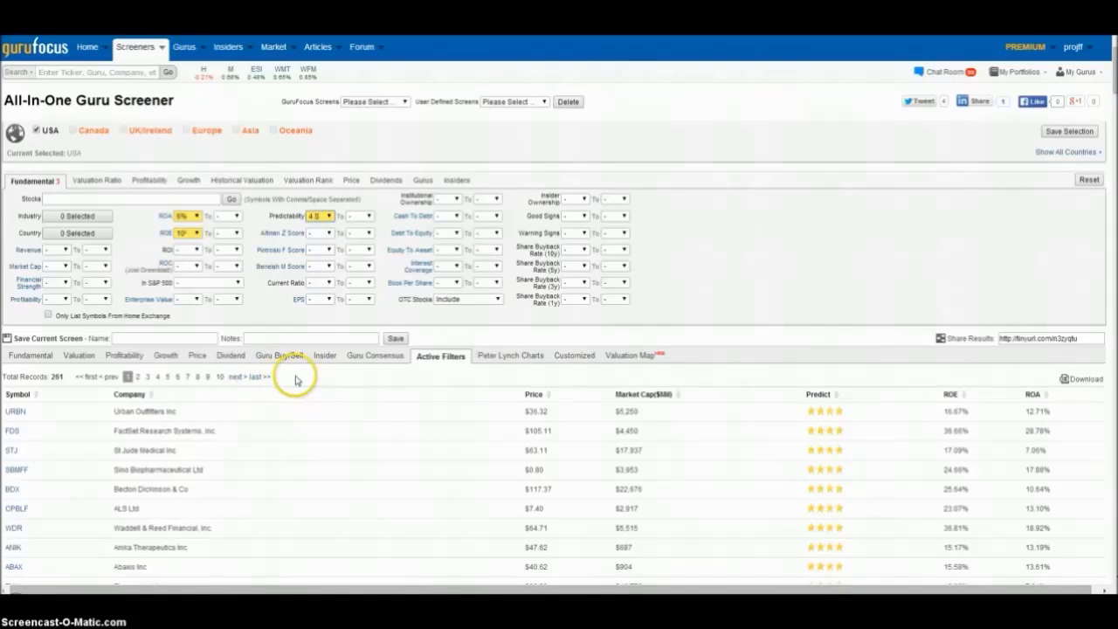
- Add a valuation ratio filter that limits P/E to a maximum of 20
left_click(99, 181)
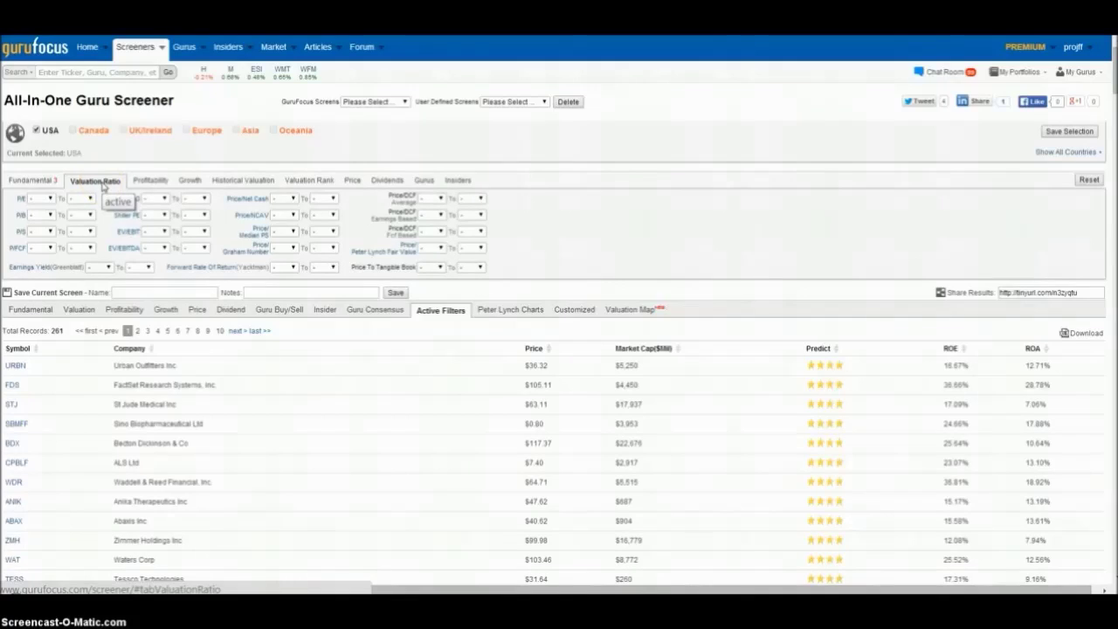
left_click(81, 199)
scroll(83, 262, "down", 2)
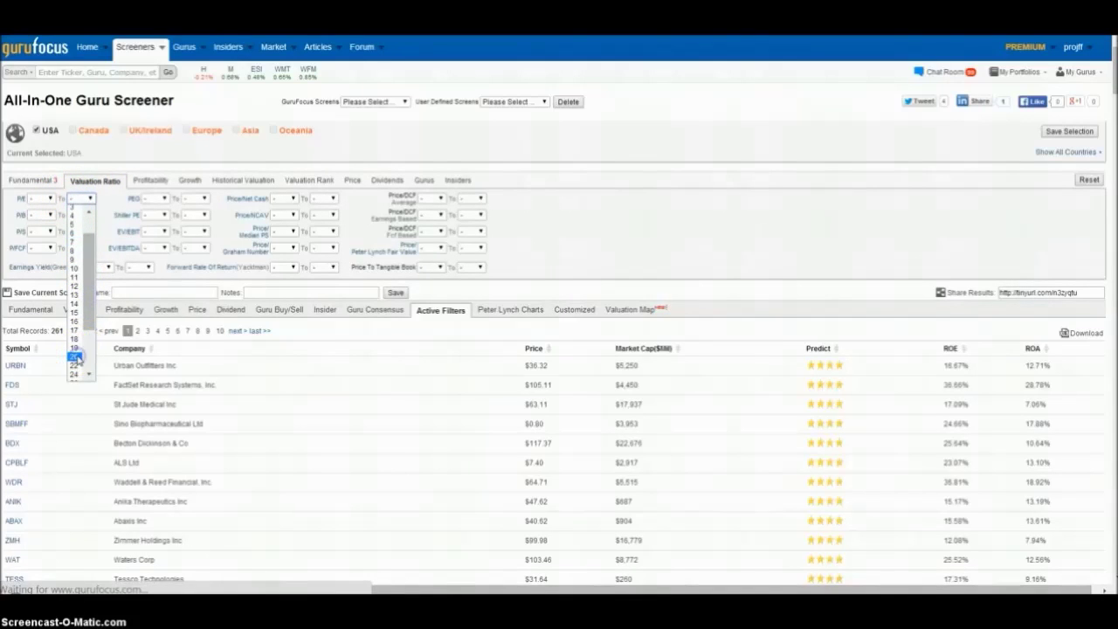
left_click(75, 356)
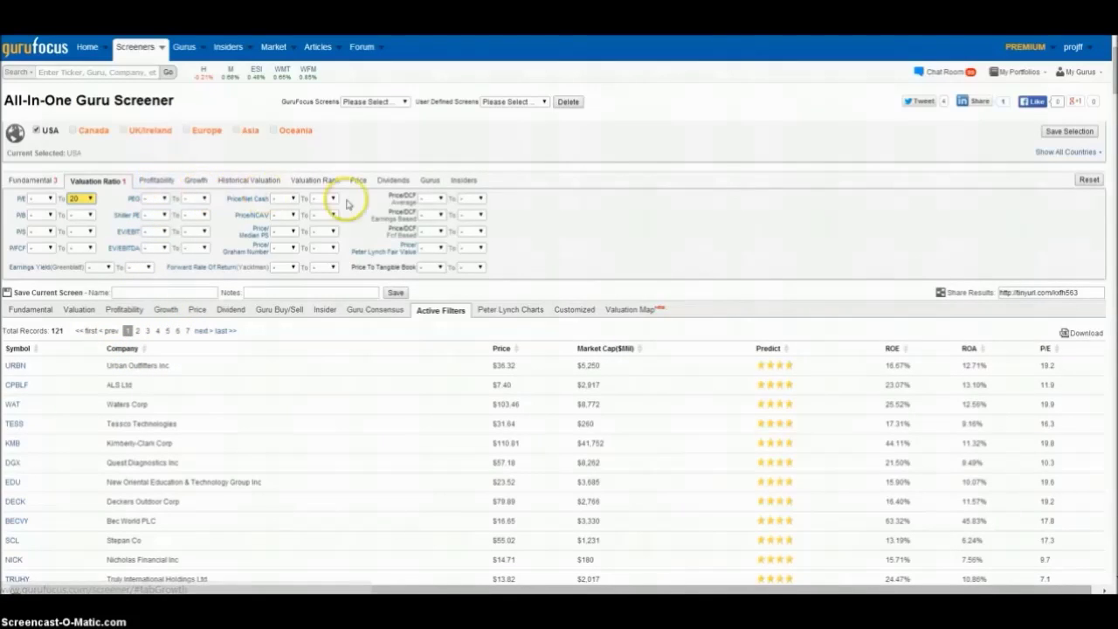
- Add a profitability filter requiring a minimum Net Margin of 10
left_click(159, 181)
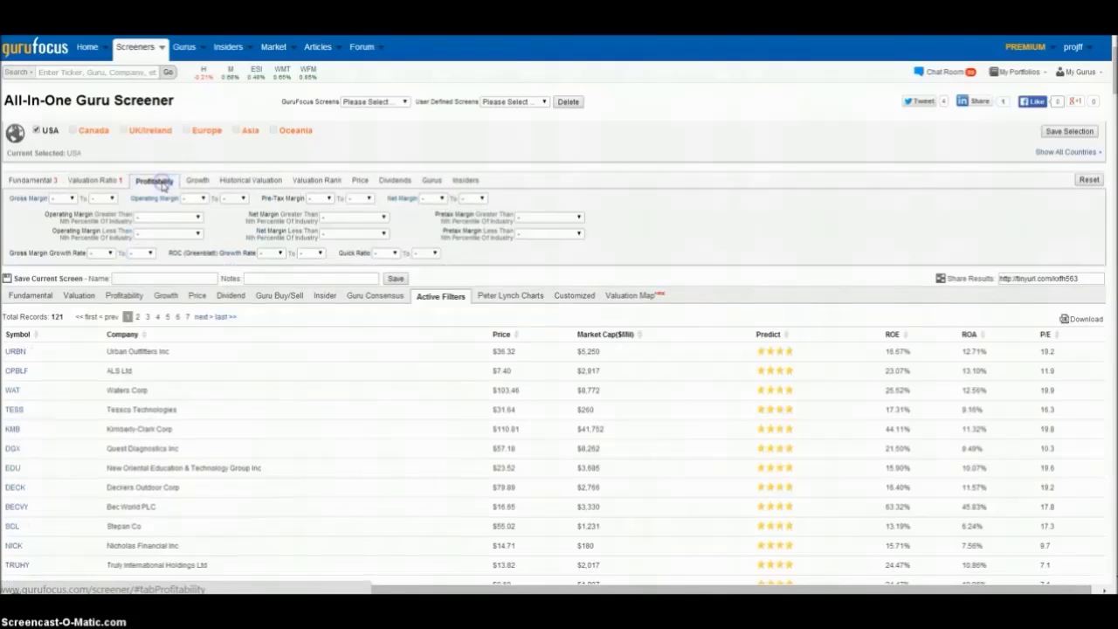
left_click(433, 198)
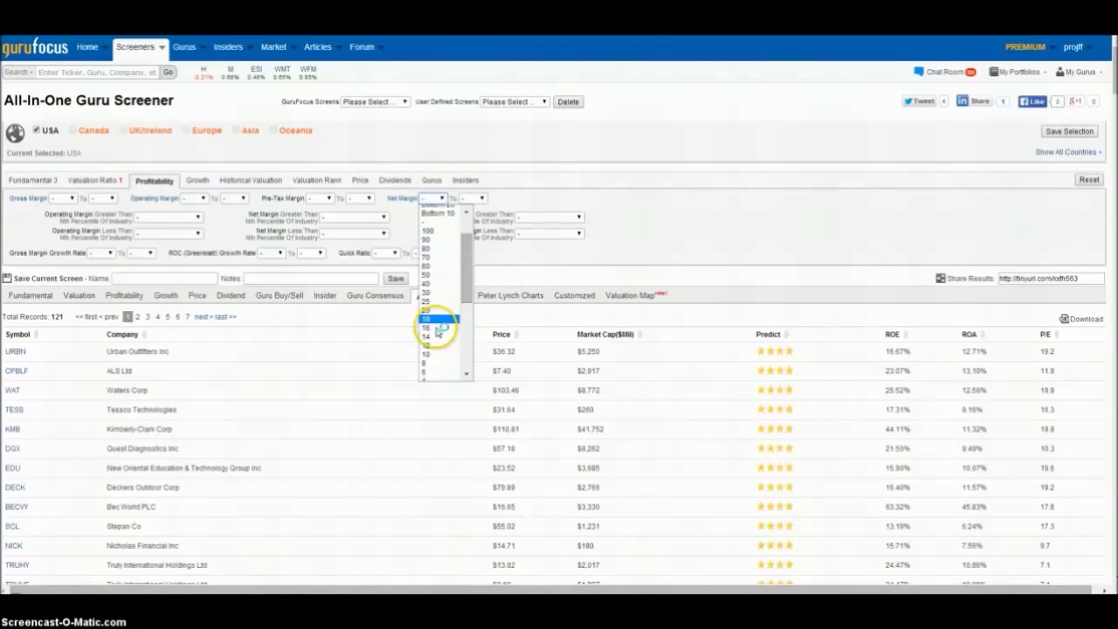
left_click(436, 354)
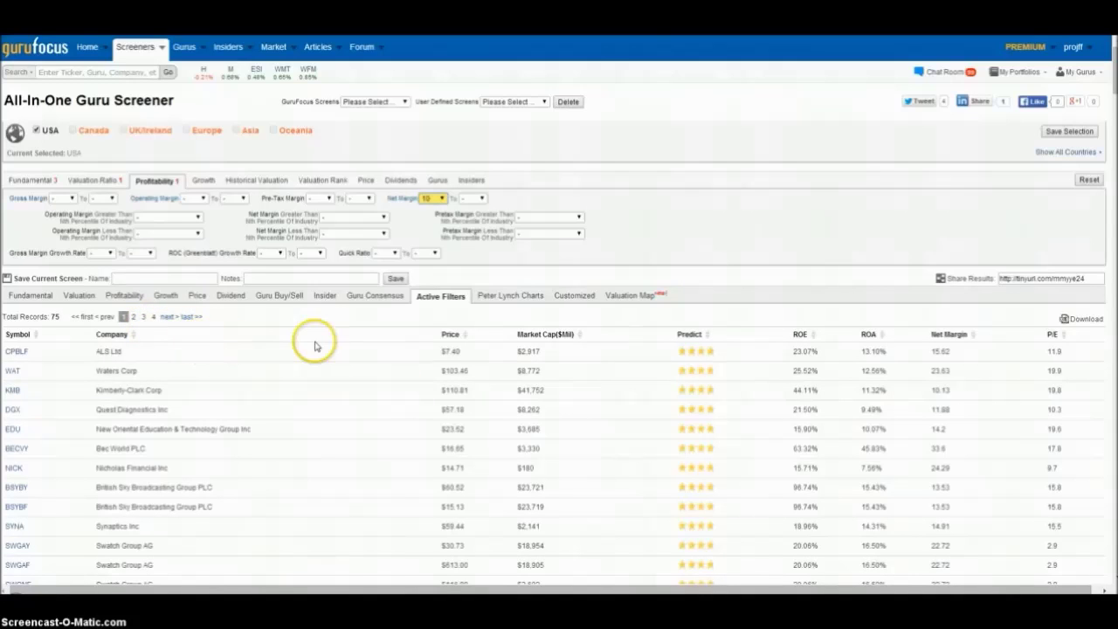
- Add a growth filter requiring a minimum 10-year EPS Growth Rate of 10%
left_click(201, 181)
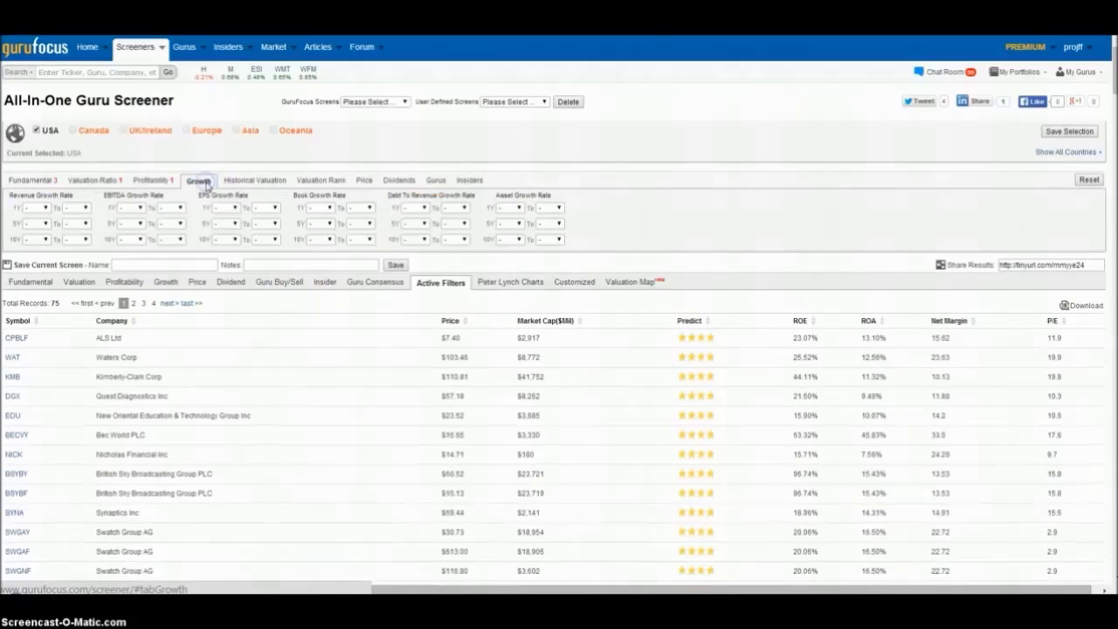
left_click(232, 244)
scroll(253, 332, "down", 5)
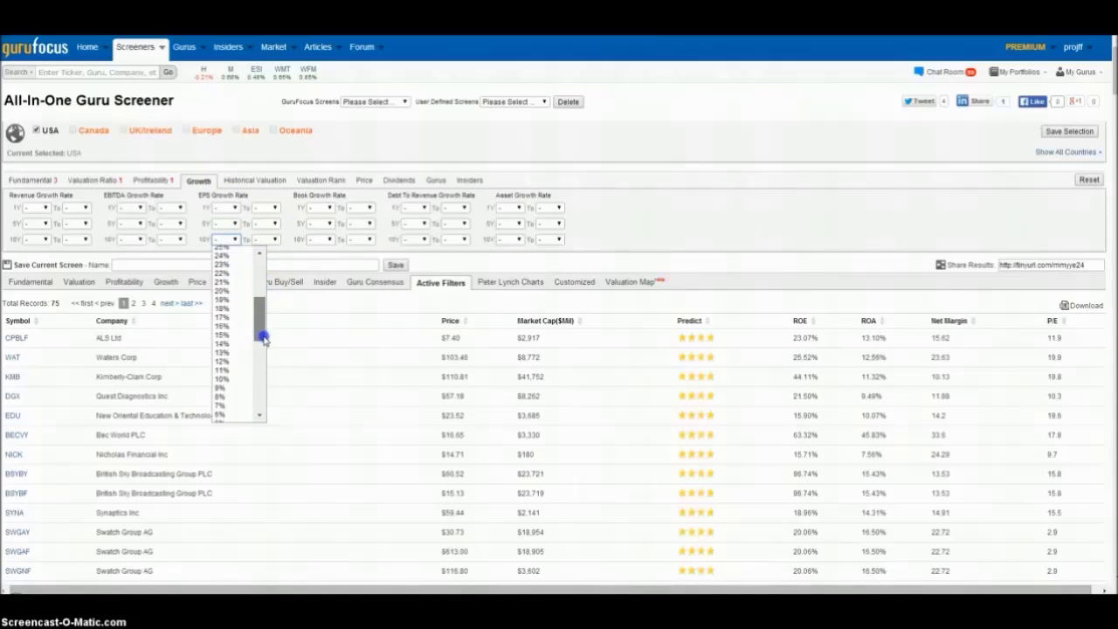
left_click(227, 353)
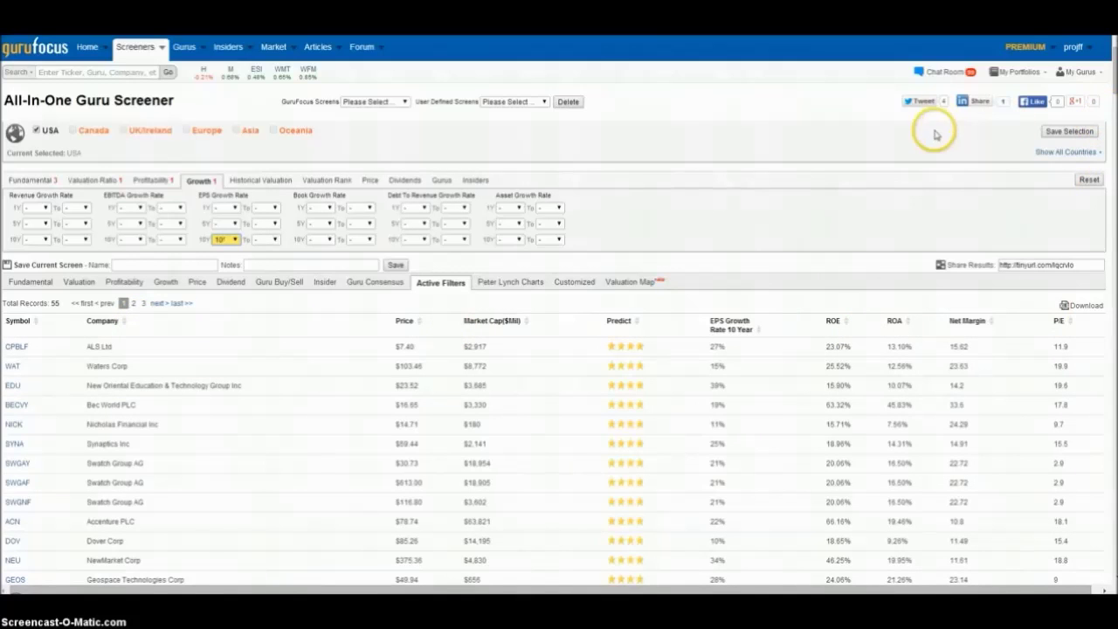
- Review the filtered stocks and examine the Historical Valuation, Valuation Rank, Price, Dividends, Gurus and Insiders filter categories
scroll(592, 373, "down", 1)
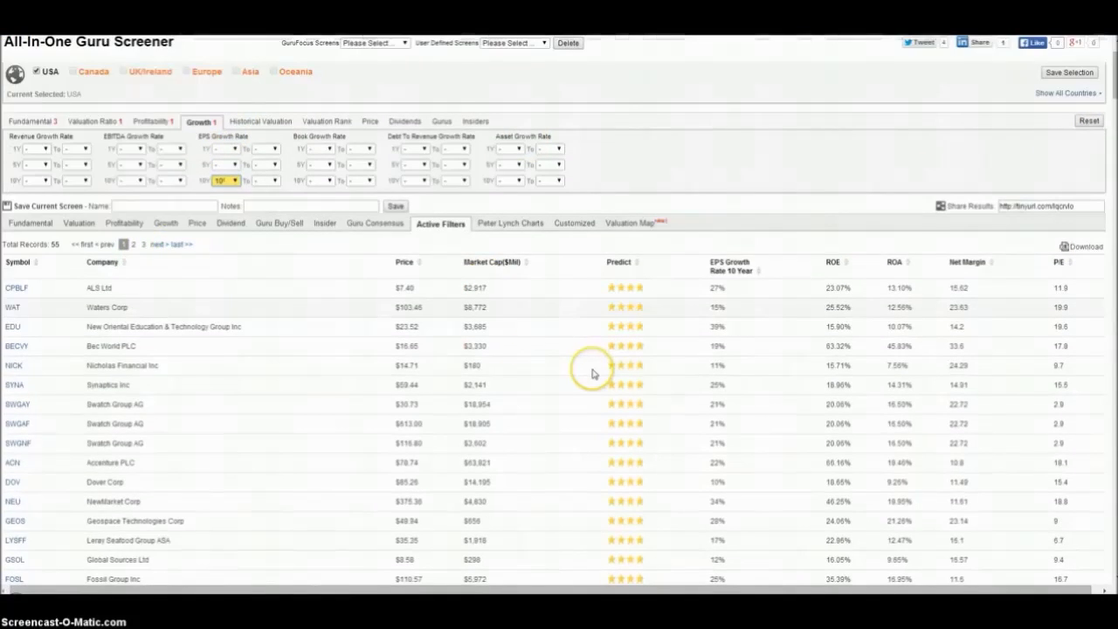
scroll(592, 374, "down", 1)
scroll(592, 374, "up", 2)
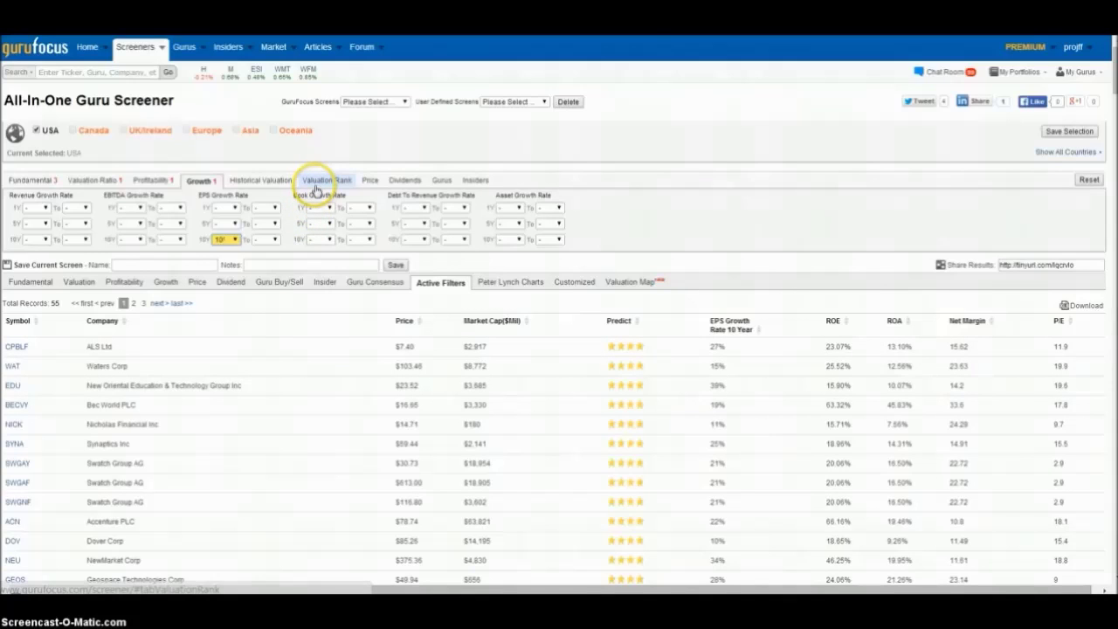
left_click(258, 181)
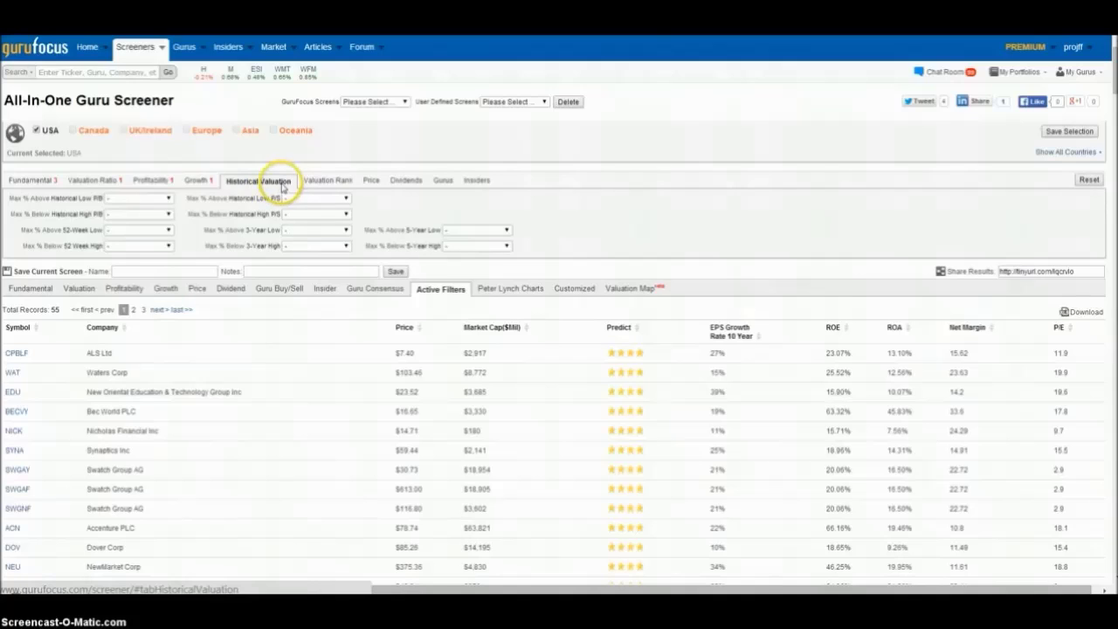
left_click(336, 181)
left_click(373, 183)
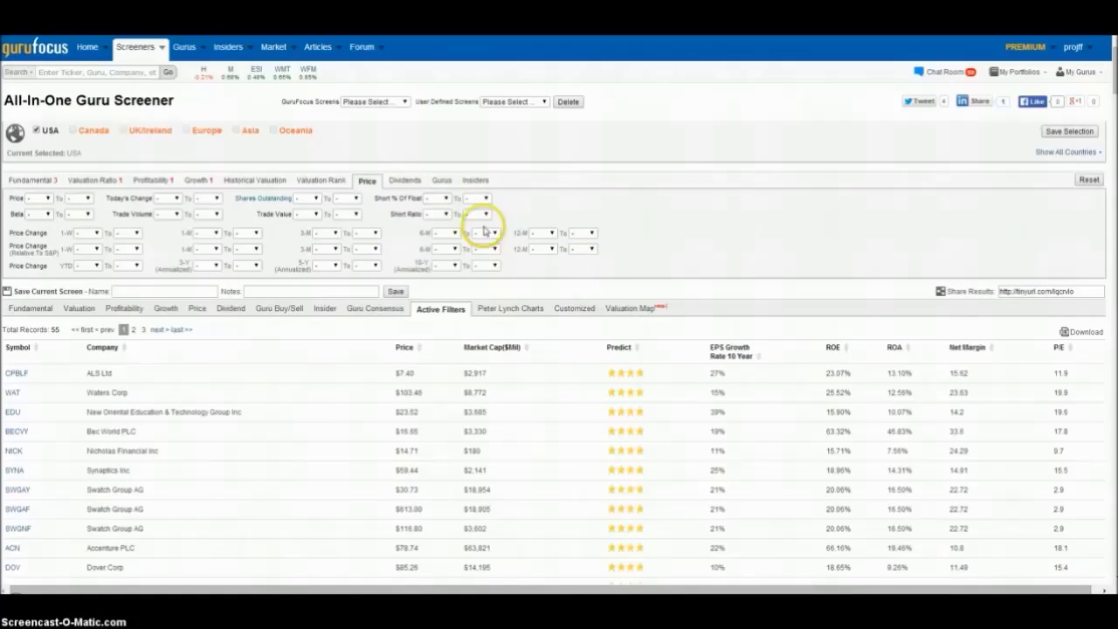
left_click(404, 180)
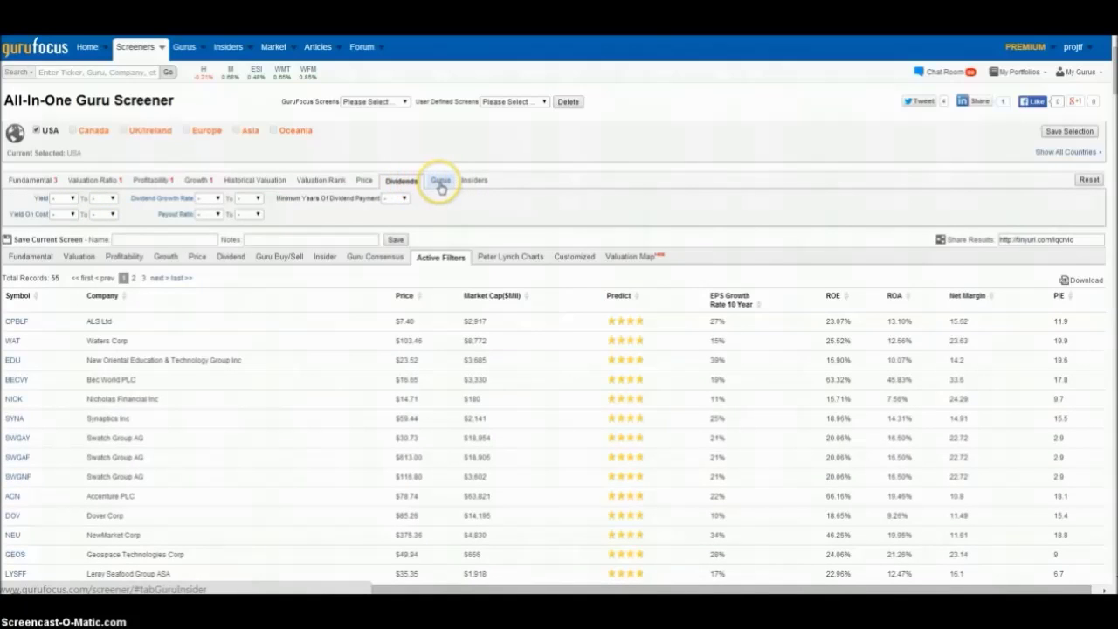
left_click(438, 181)
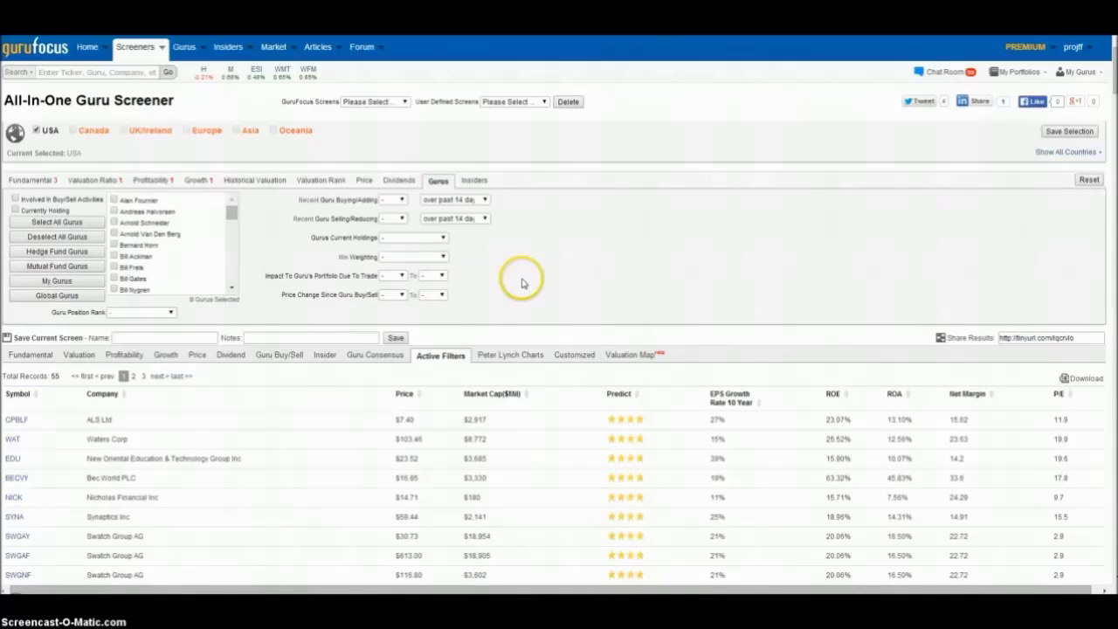
left_click(479, 181)
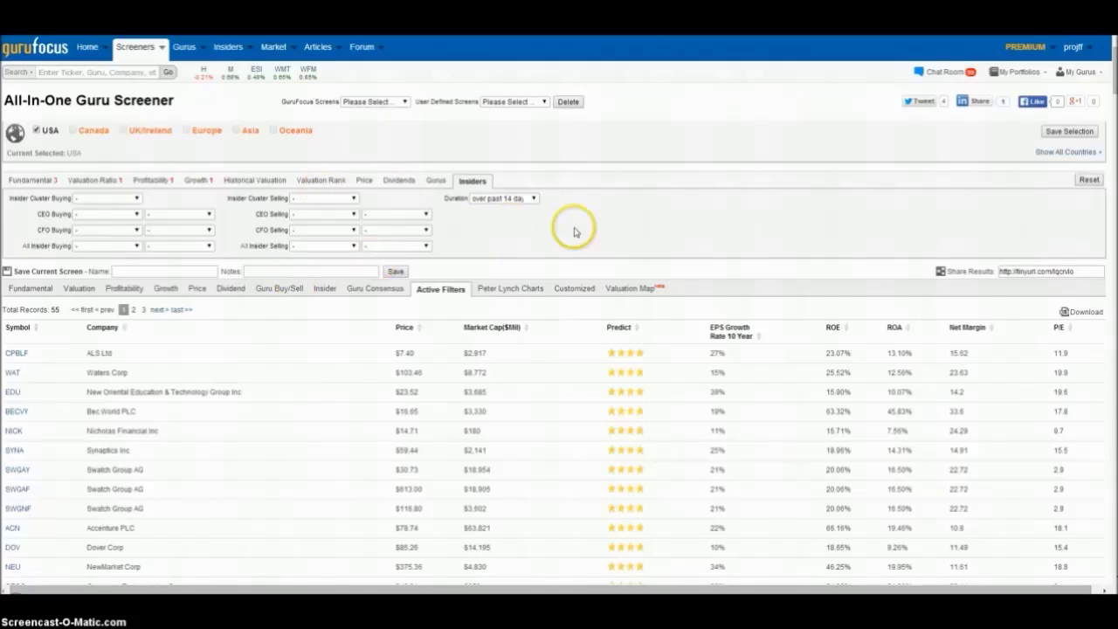
- Open the Buffett-Munger Screener, review its stock list and expand the explanation of how the screener works
mouse_move(143, 49)
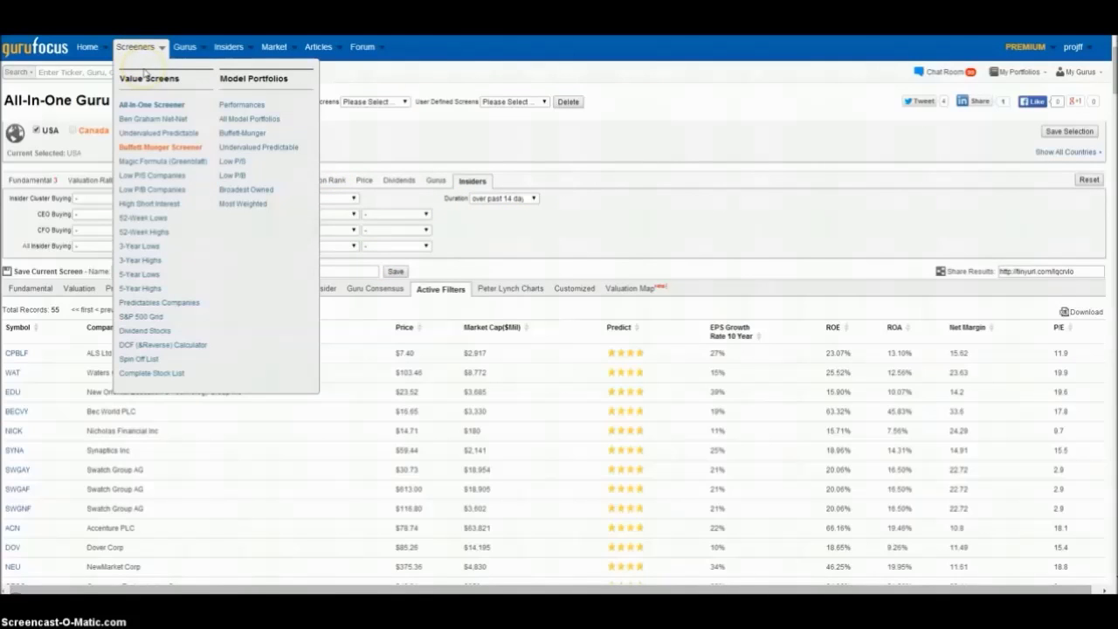
left_click(165, 149)
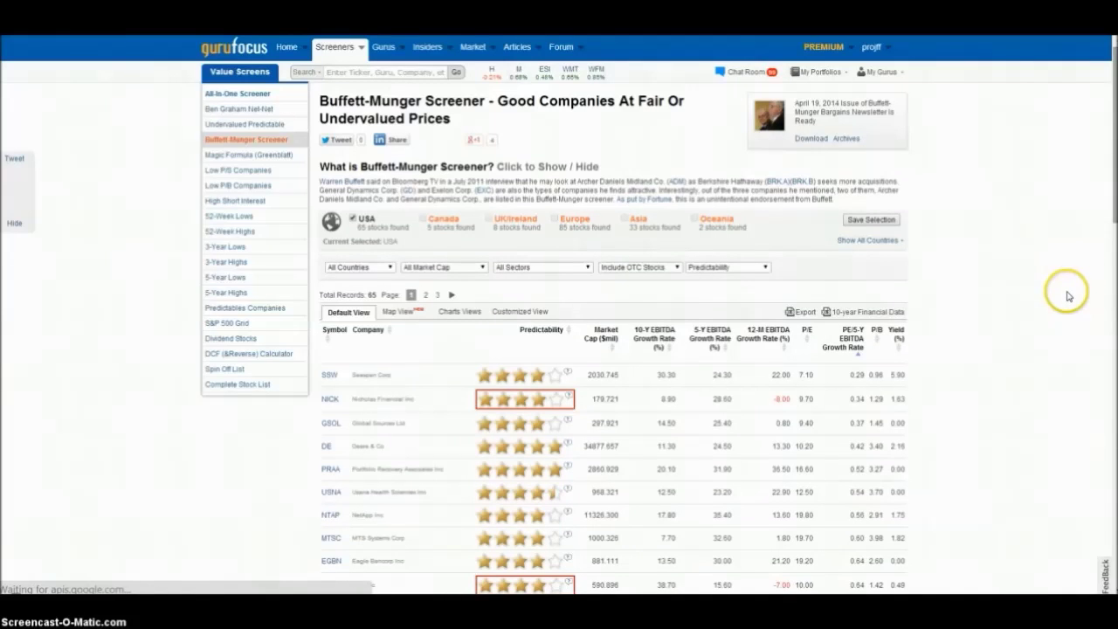
scroll(1067, 296, "down", 1)
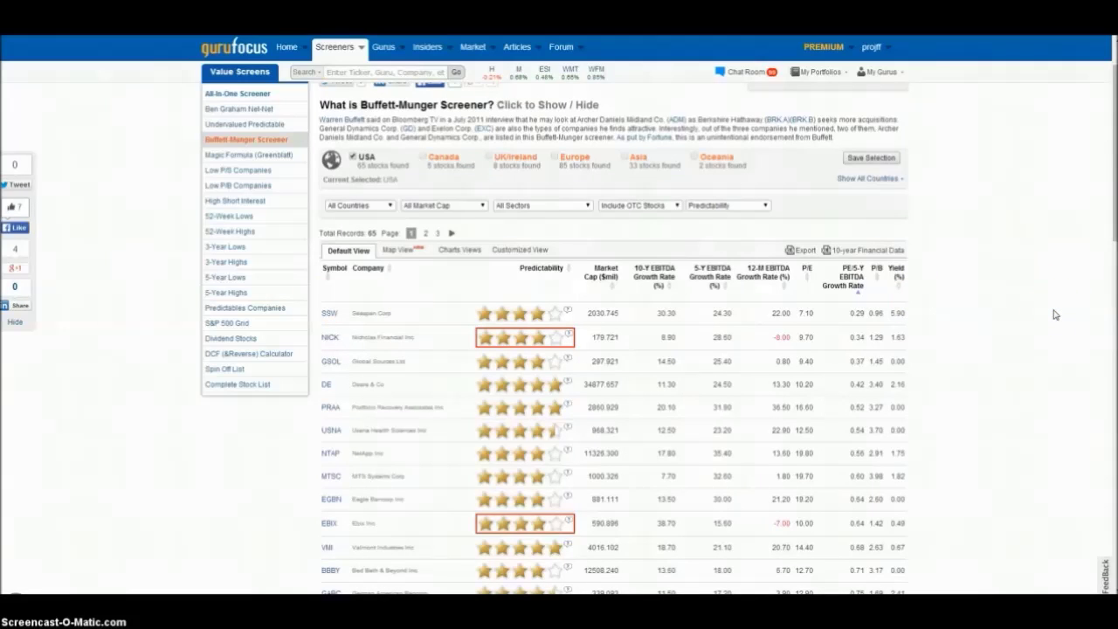
scroll(1038, 312, "up", 1)
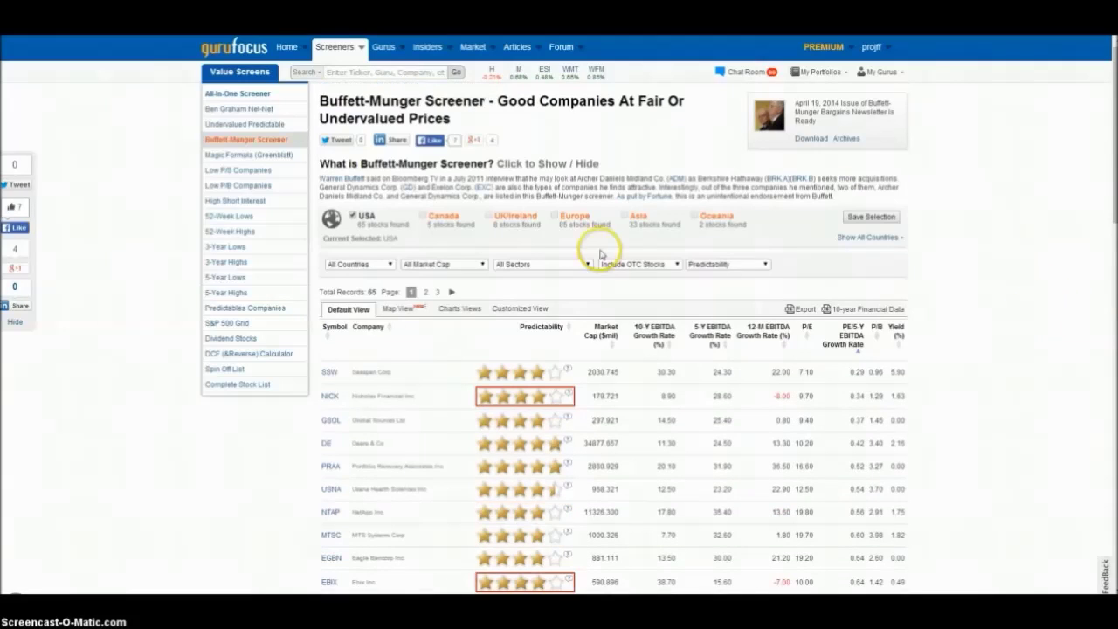
left_click(520, 165)
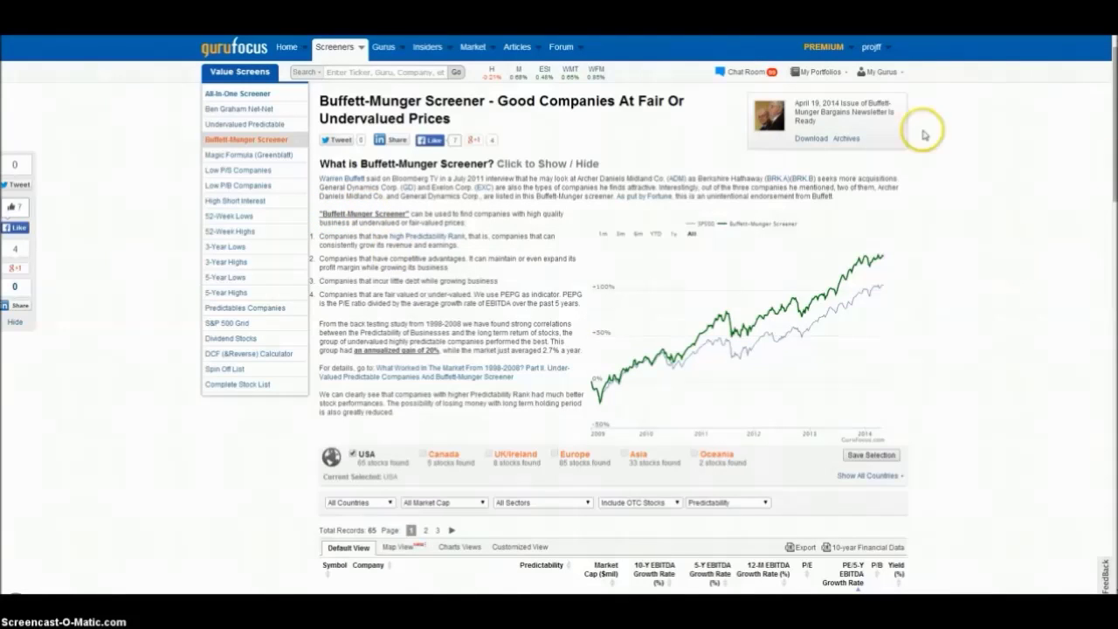
- Open the Dividend Stocks screener and look through the high-yield stocks in gurus' portfolios
mouse_move(335, 47)
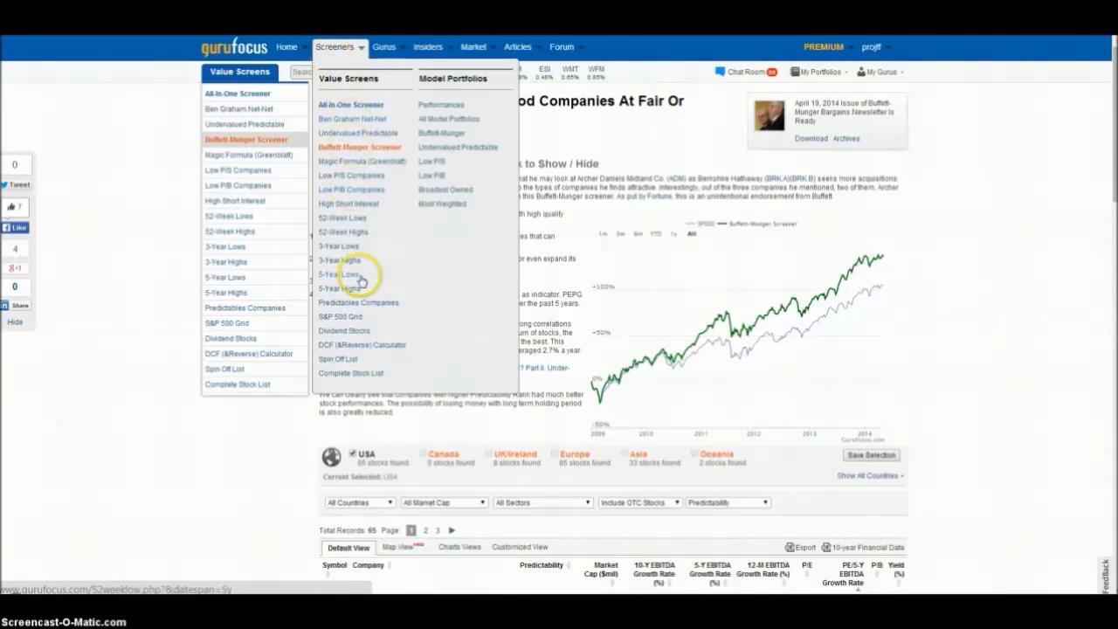
left_click(357, 336)
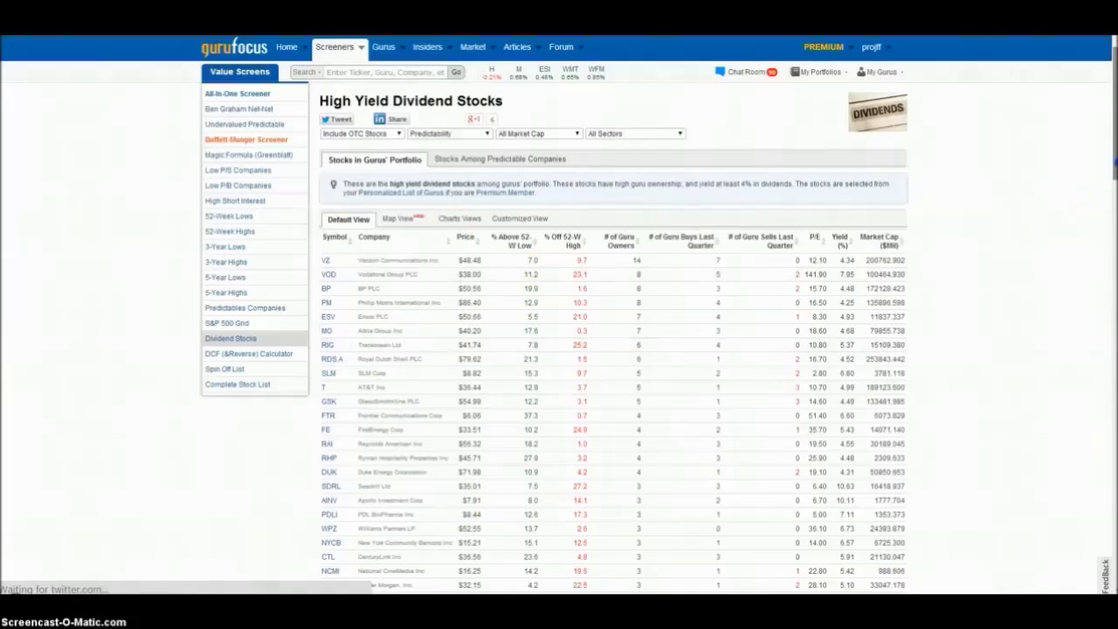
scroll(991, 175, "down", 1)
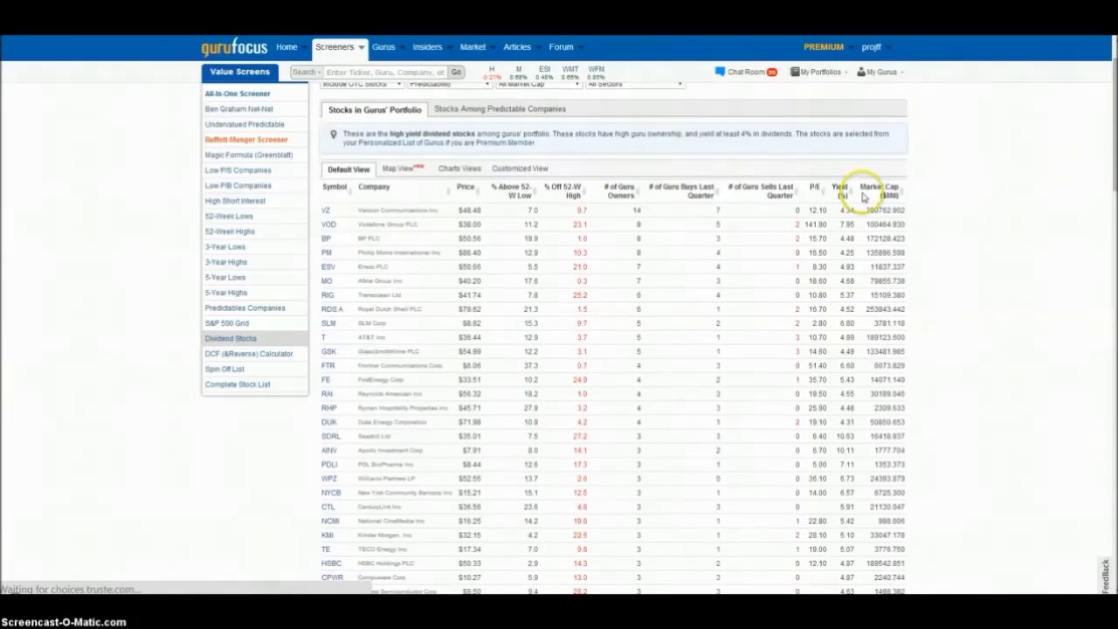
- Open the All Model Portfolios page and compare the yearly returns of the guru and value strategies with the S&P 500
scroll(549, 150, "up", 1)
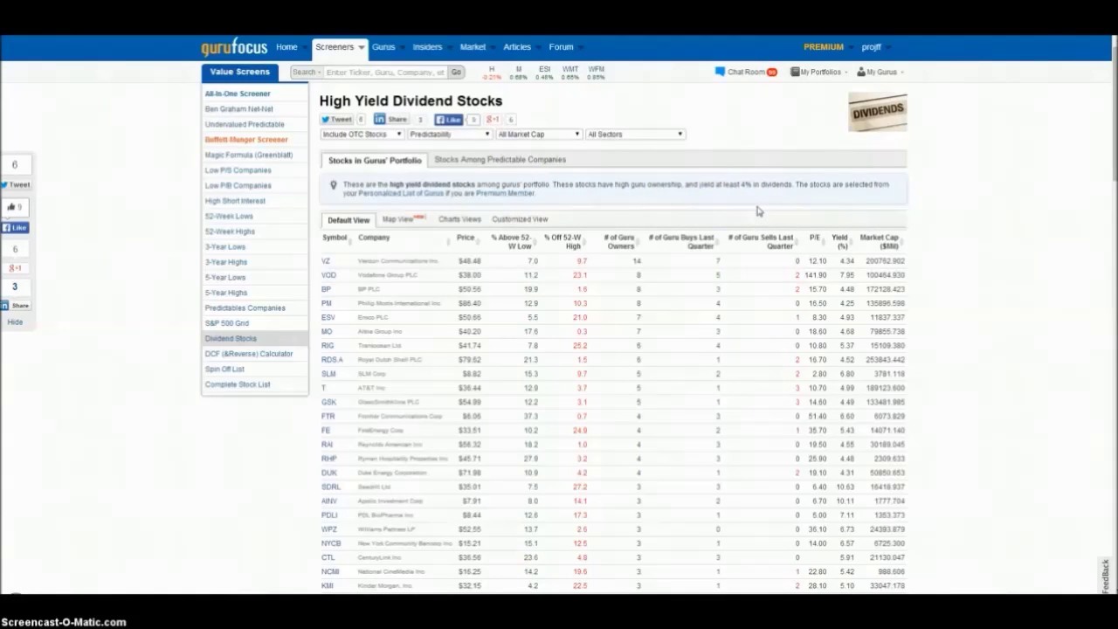
left_click(864, 203)
left_click(360, 49)
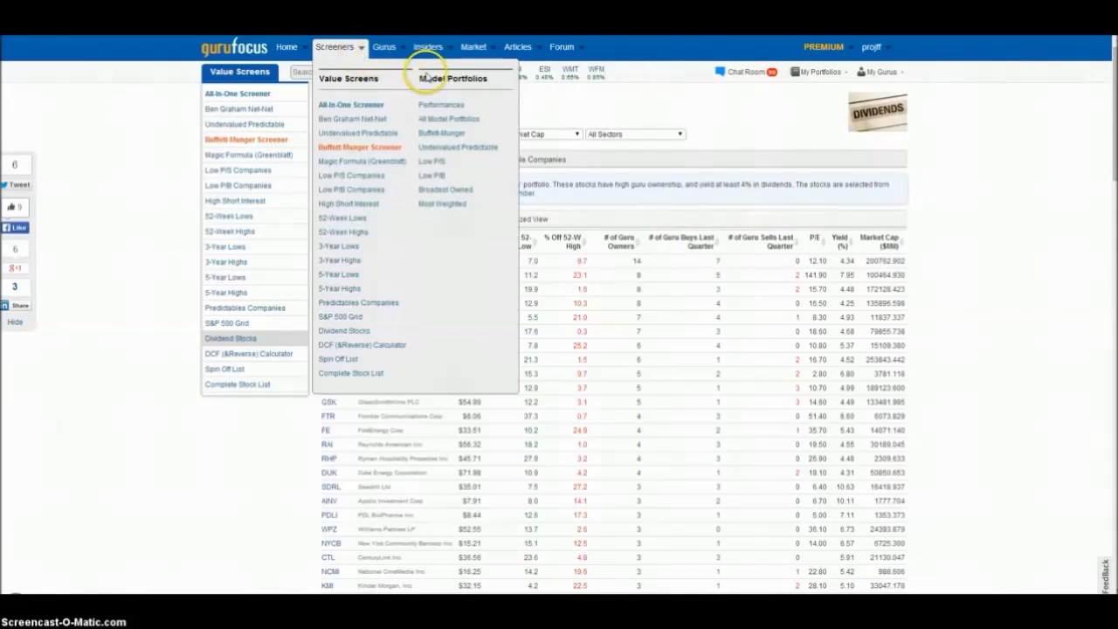
left_click(463, 121)
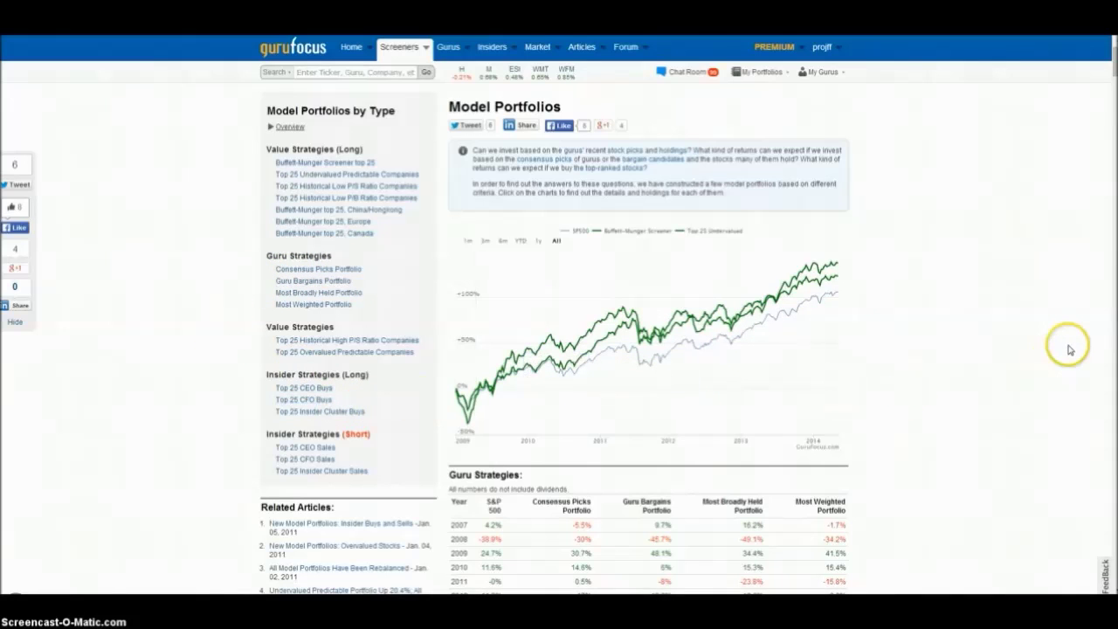
scroll(1068, 342, "down", 3)
scroll(1037, 295, "down", 1)
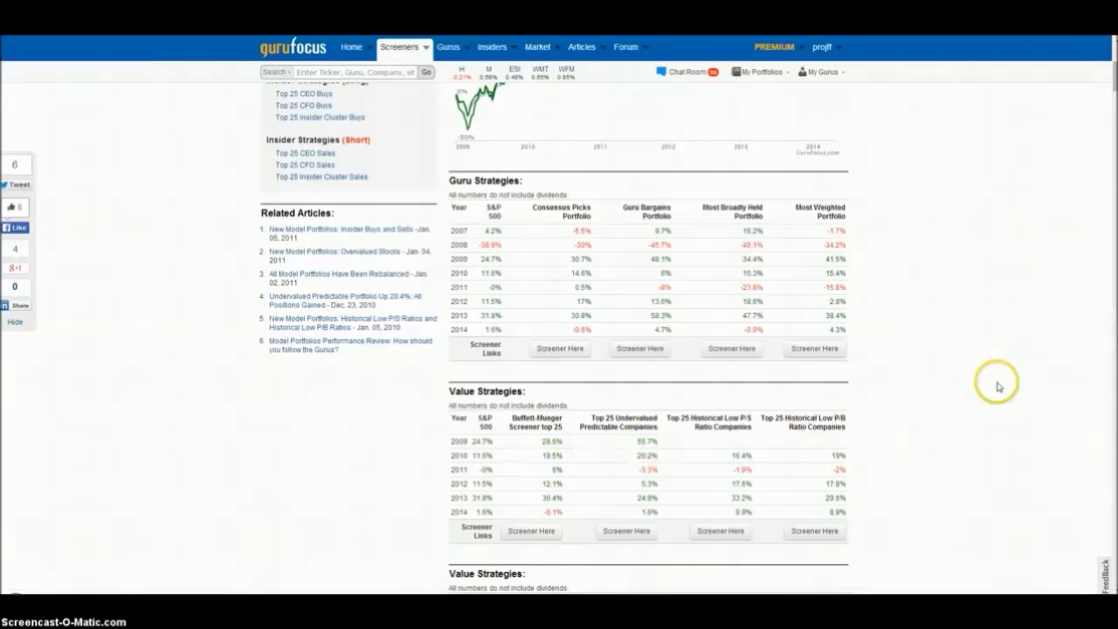
scroll(952, 441, "down", 1)
scroll(952, 441, "down", 2)
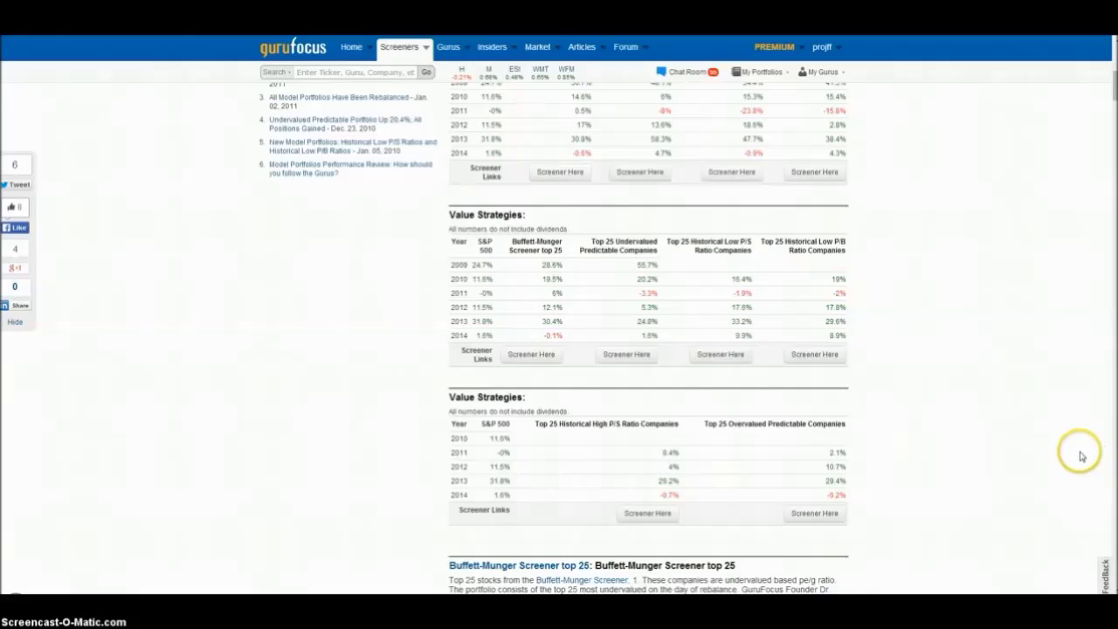
left_click_drag(1114, 92, 1115, 73)
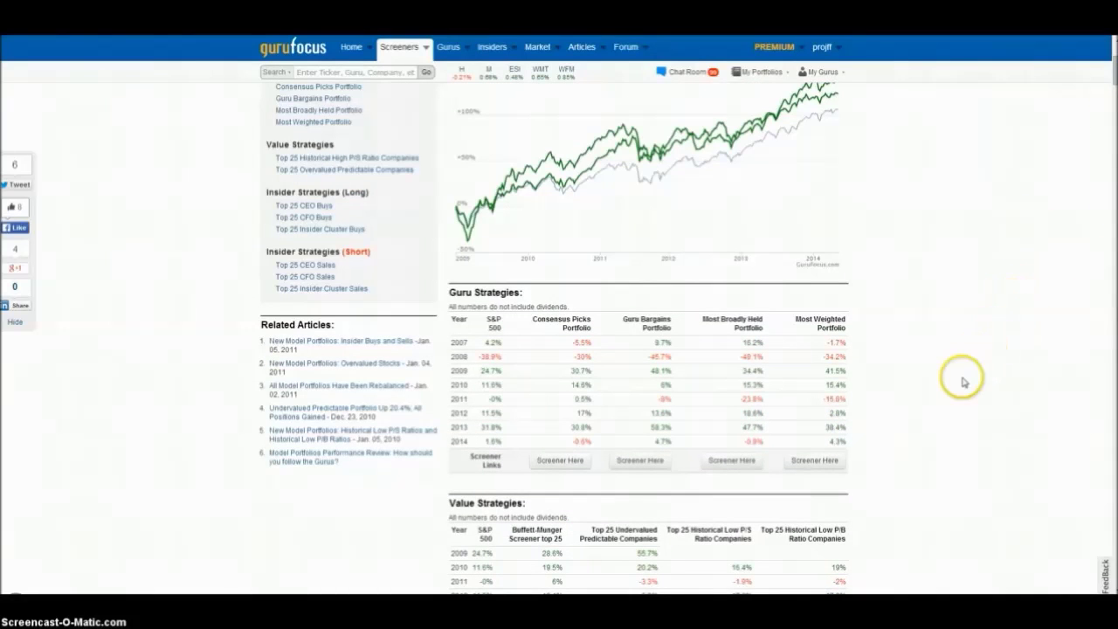
scroll(961, 377, "up", 2)
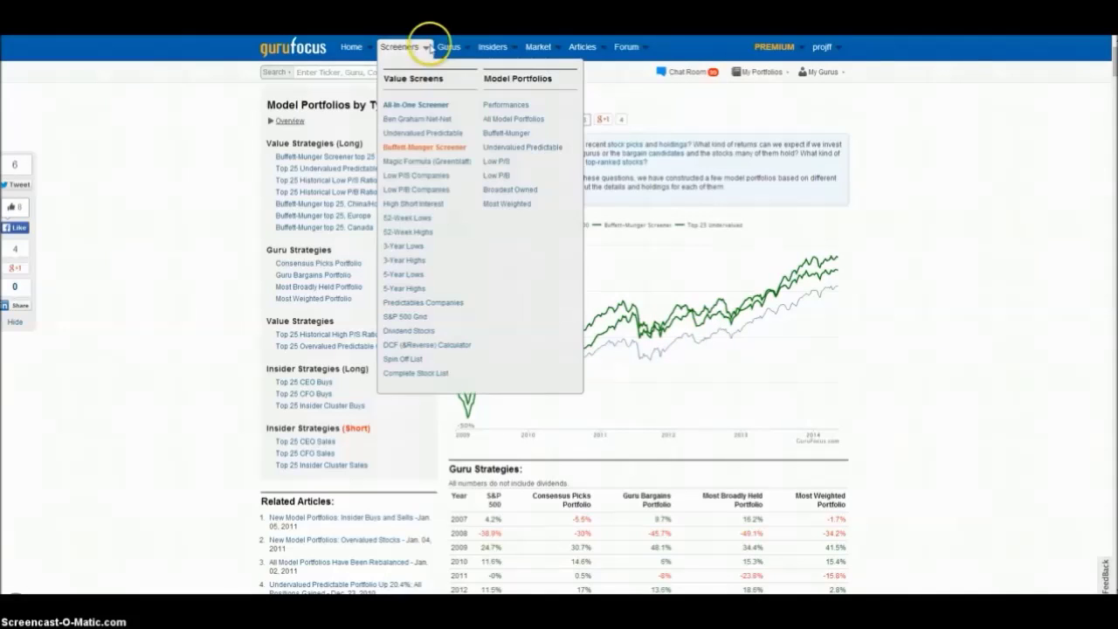
- Open the Latest Guru Stock Picks page, followed by the Aggregated Portfolio of the selected gurus
mouse_move(400, 47)
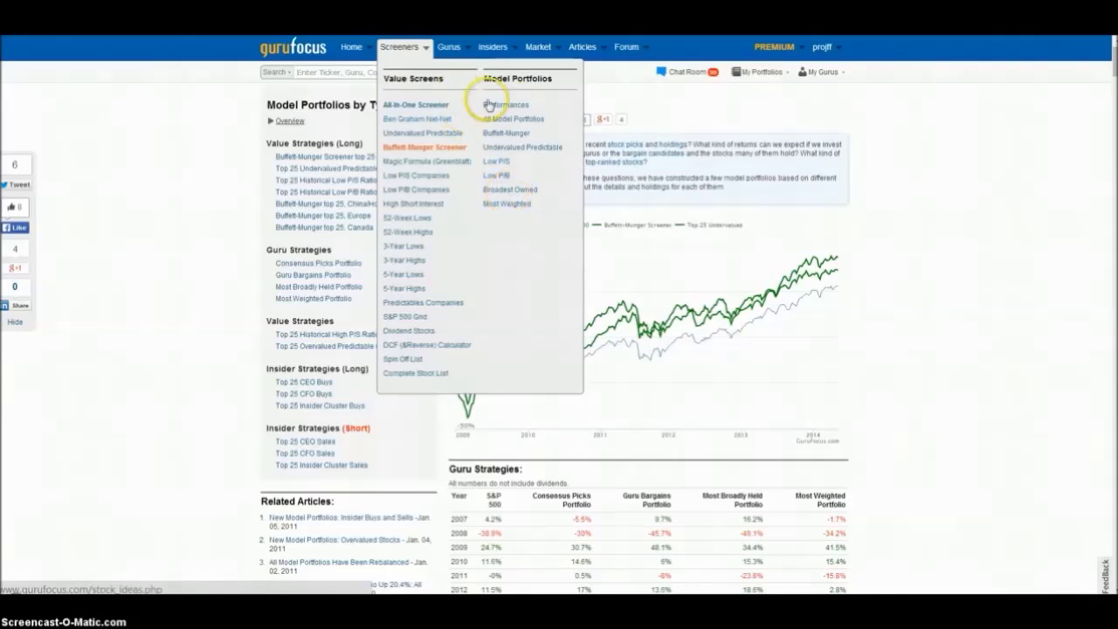
mouse_move(450, 52)
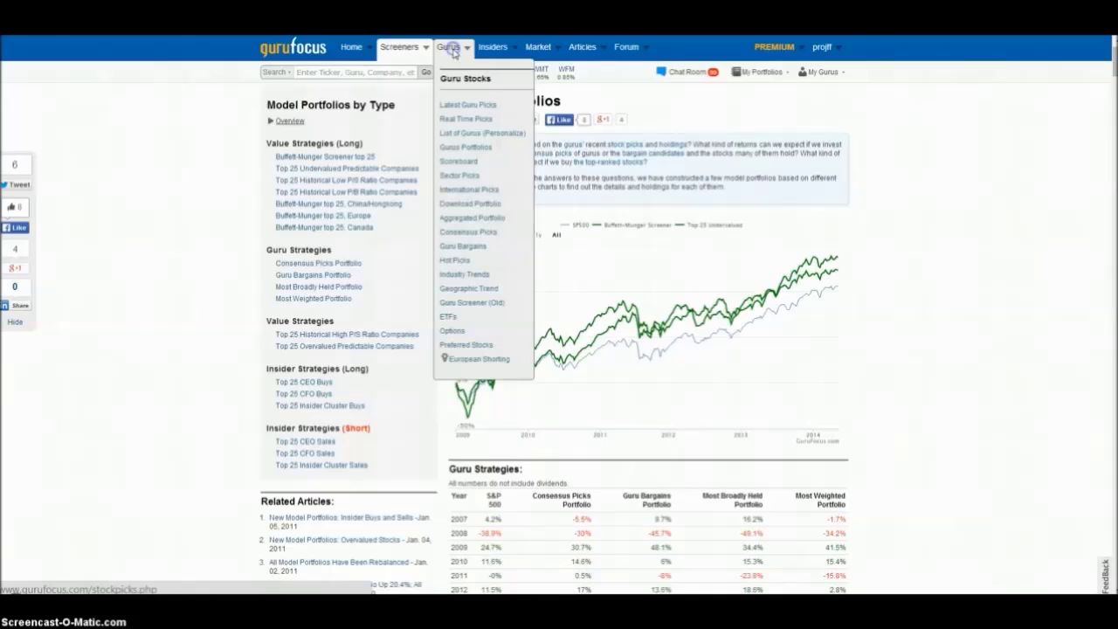
left_click(450, 50)
mouse_move(444, 63)
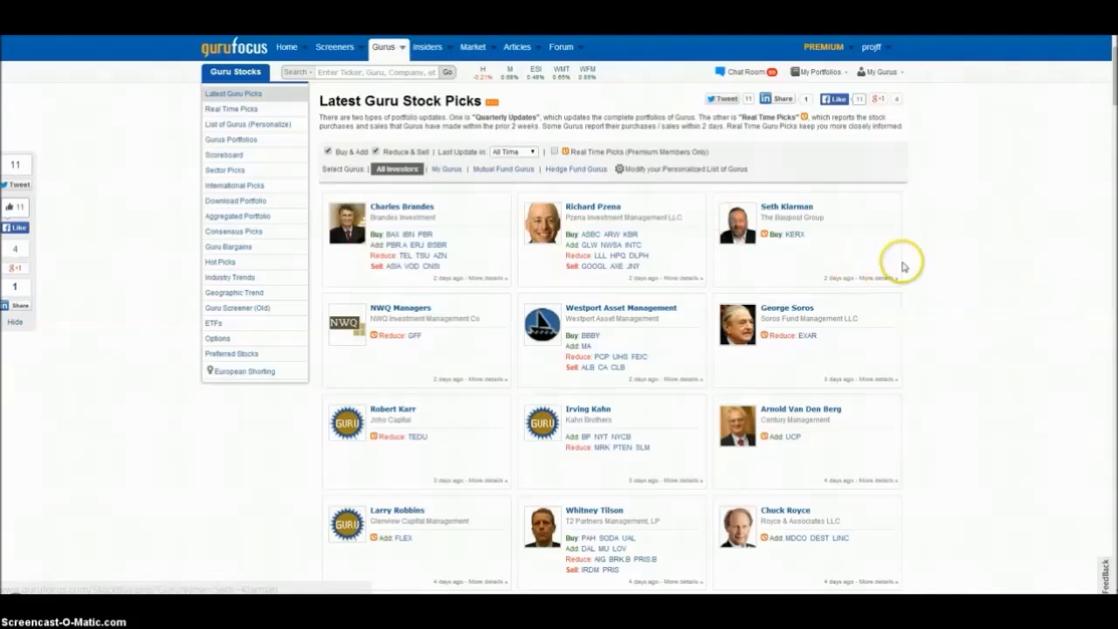
left_click(234, 216)
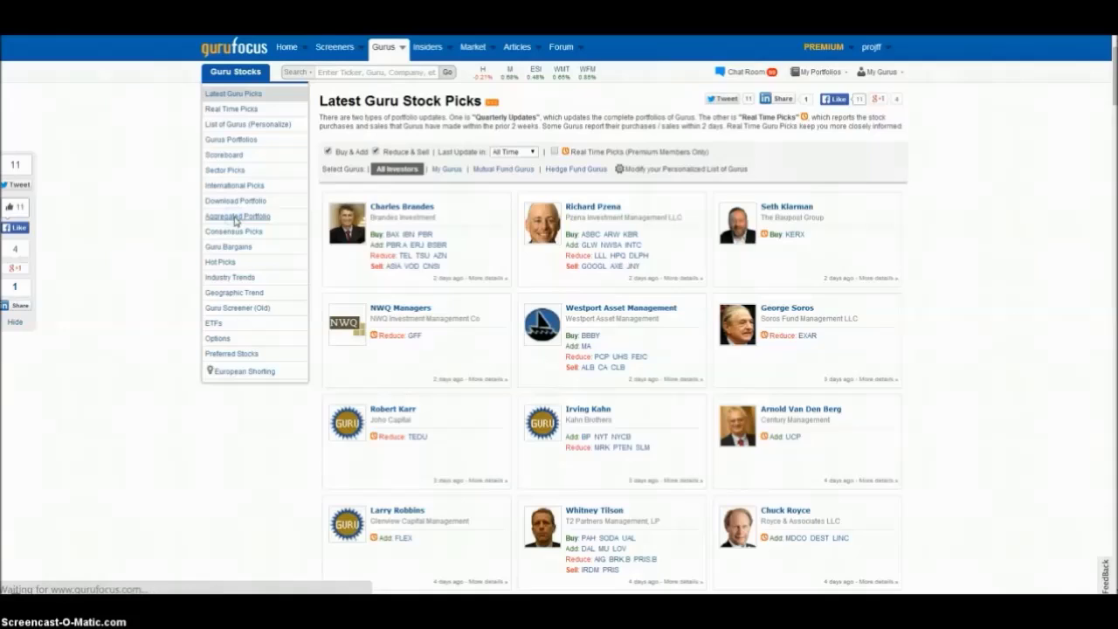
left_click(236, 217)
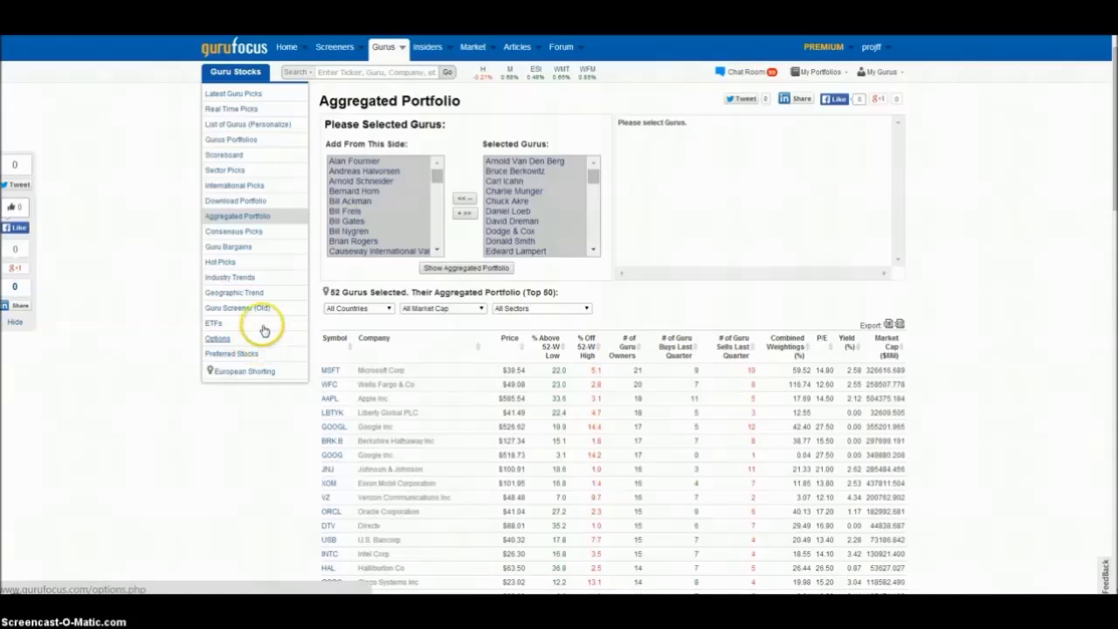
- Open the Guru Bargains list and look over the stocks trading below the gurus' purchase prices
left_click(231, 248)
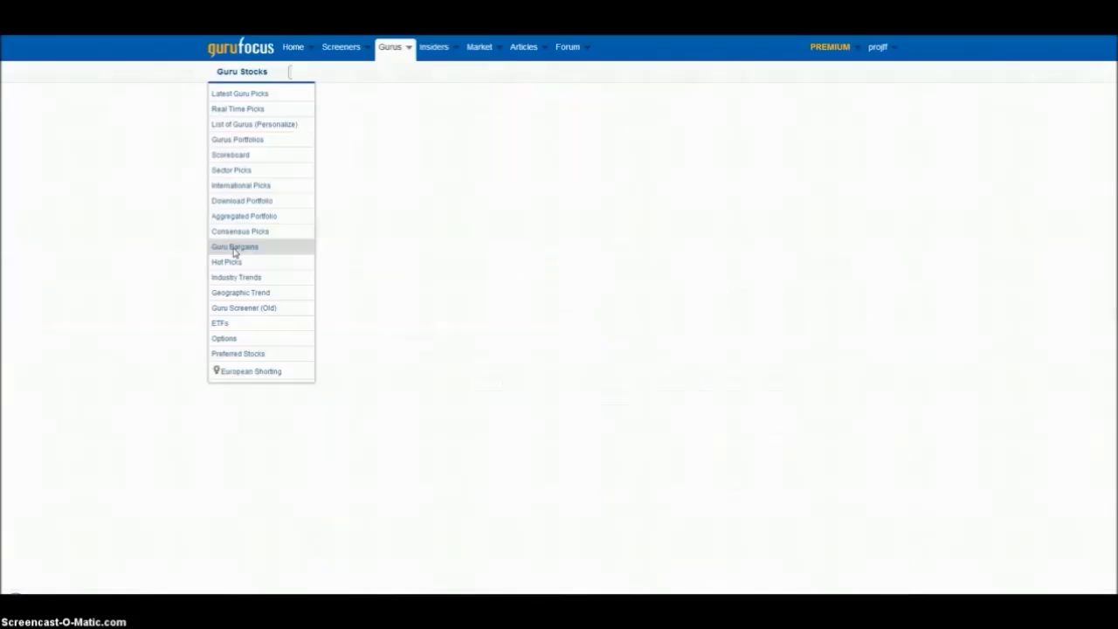
left_click(411, 320)
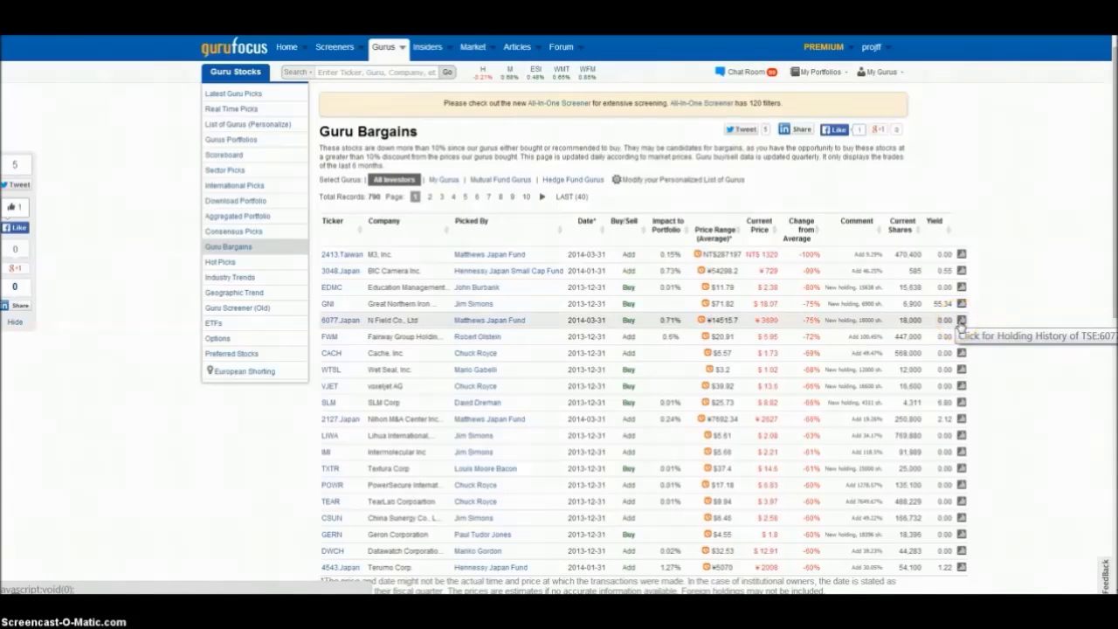
left_click(961, 320)
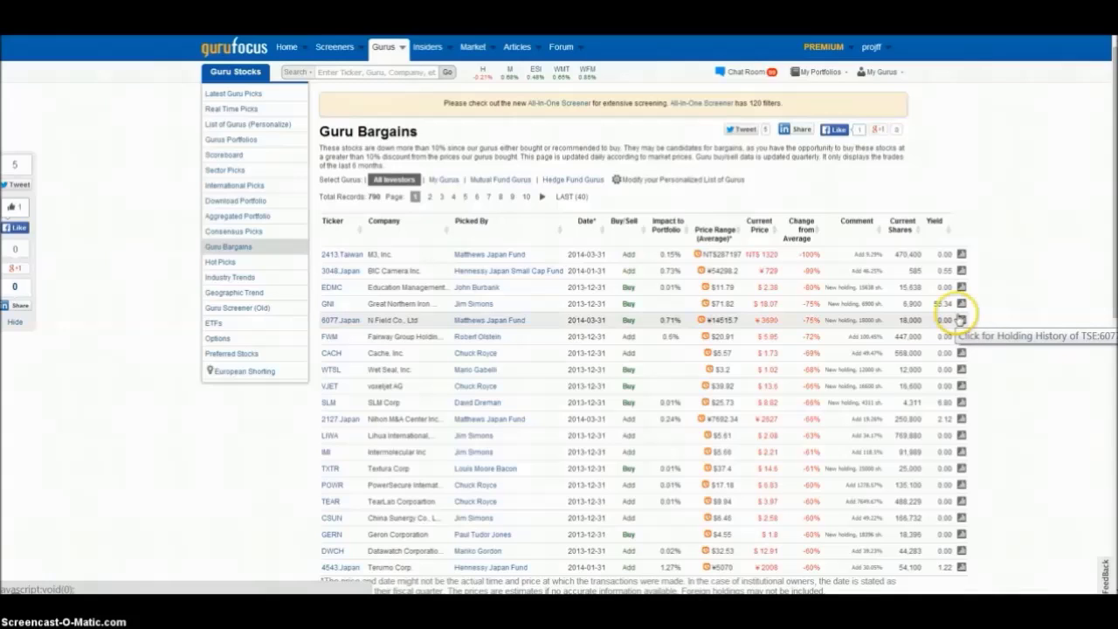
left_click(1011, 324)
left_click(1011, 325)
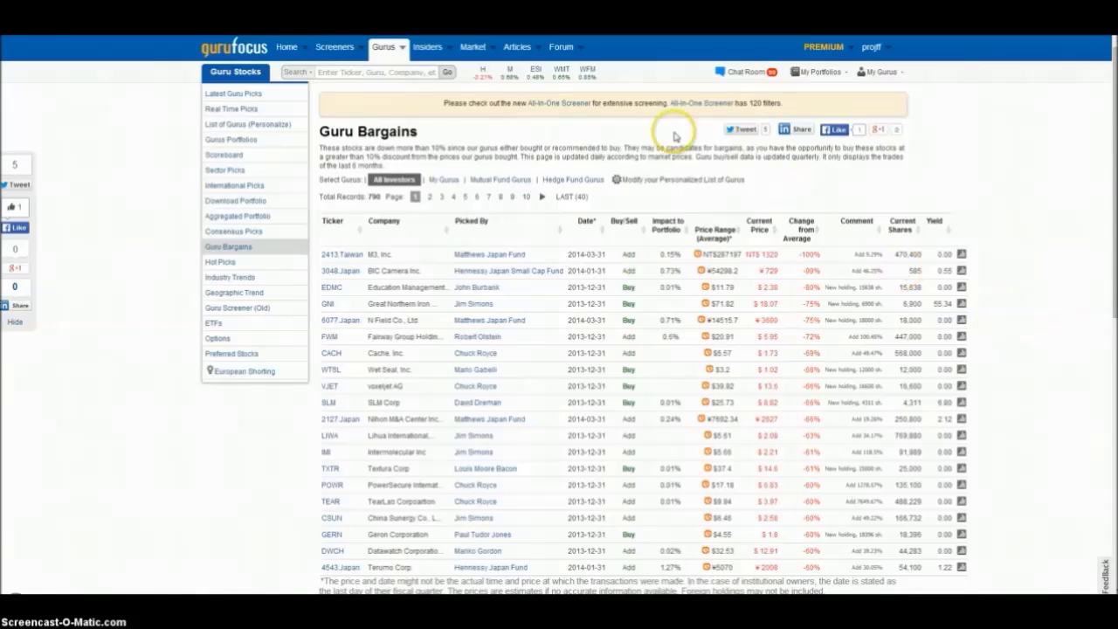
- Open the Insider Trade summary and examine the chart comparing the Insider Buy/Sell Ratio with SPY
mouse_move(428, 53)
left_click(428, 53)
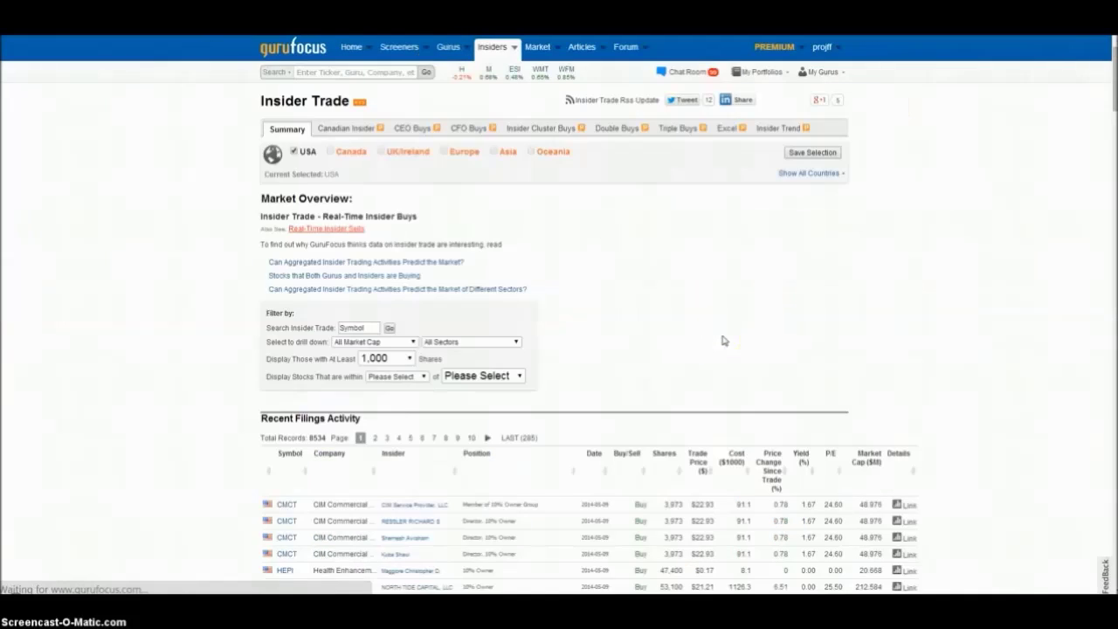
left_click(718, 341)
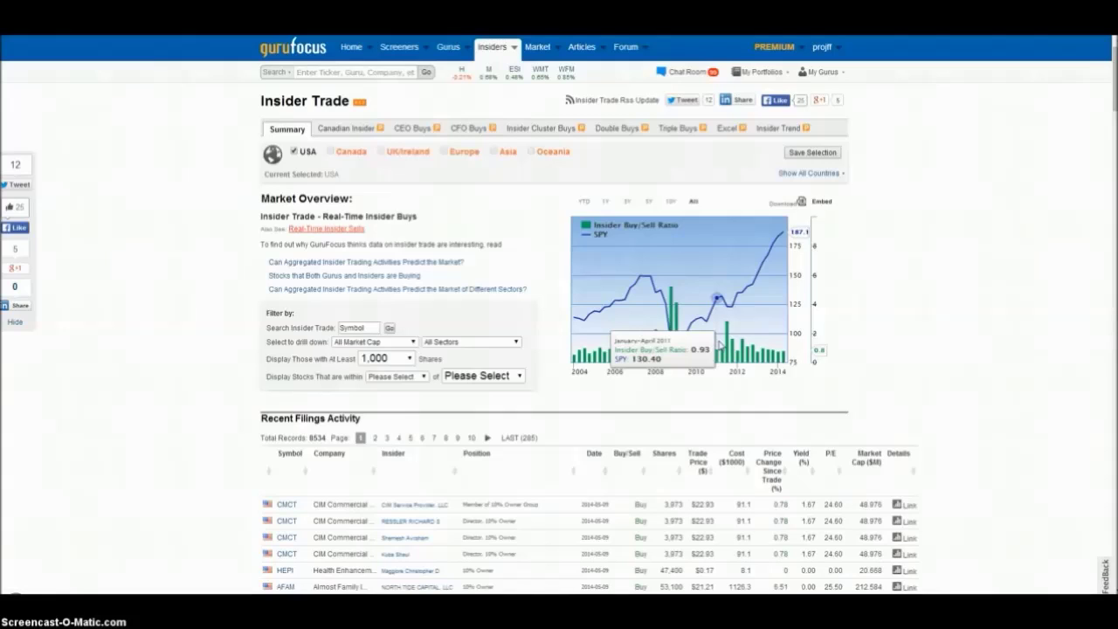
left_click(931, 329)
left_click(919, 332)
- Show the Insider Cluster Buys and look through the stocks bought by the most insiders
left_click(534, 129)
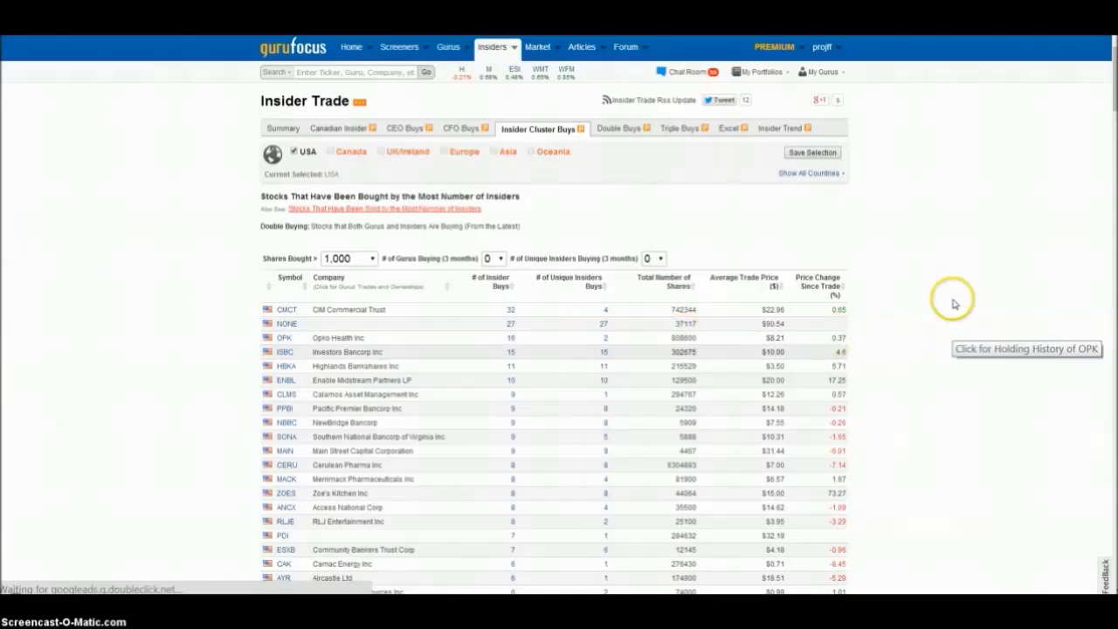
scroll(954, 304, "down", 1)
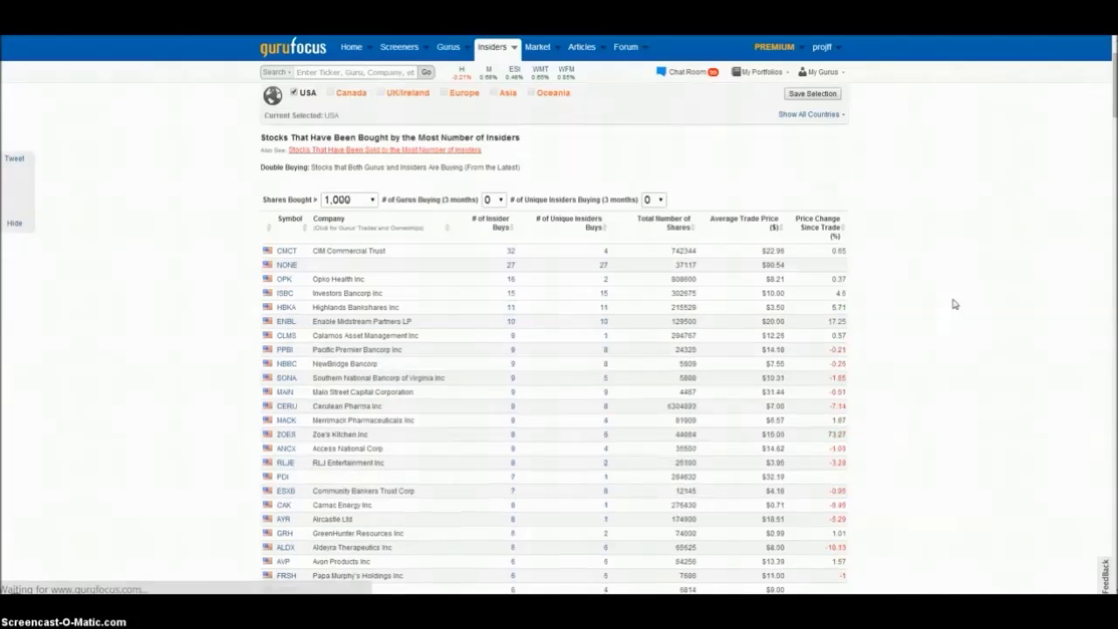
left_click(954, 298)
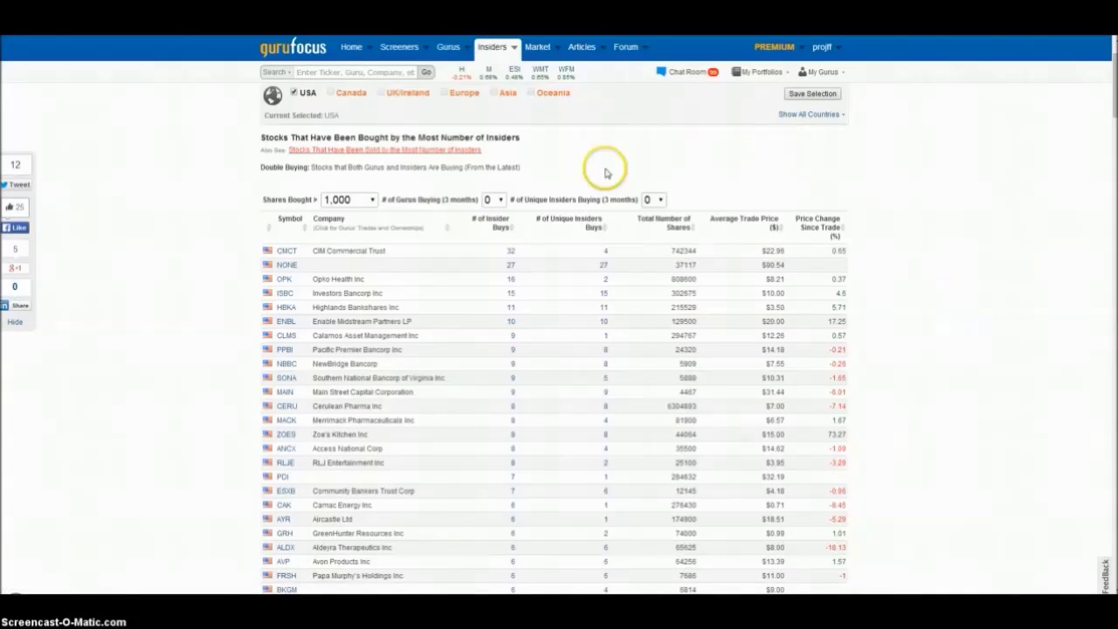
scroll(602, 157, "up", 1)
- Show the Triple Buys and review the stocks that gurus, insiders and companies are all buying
left_click(677, 132)
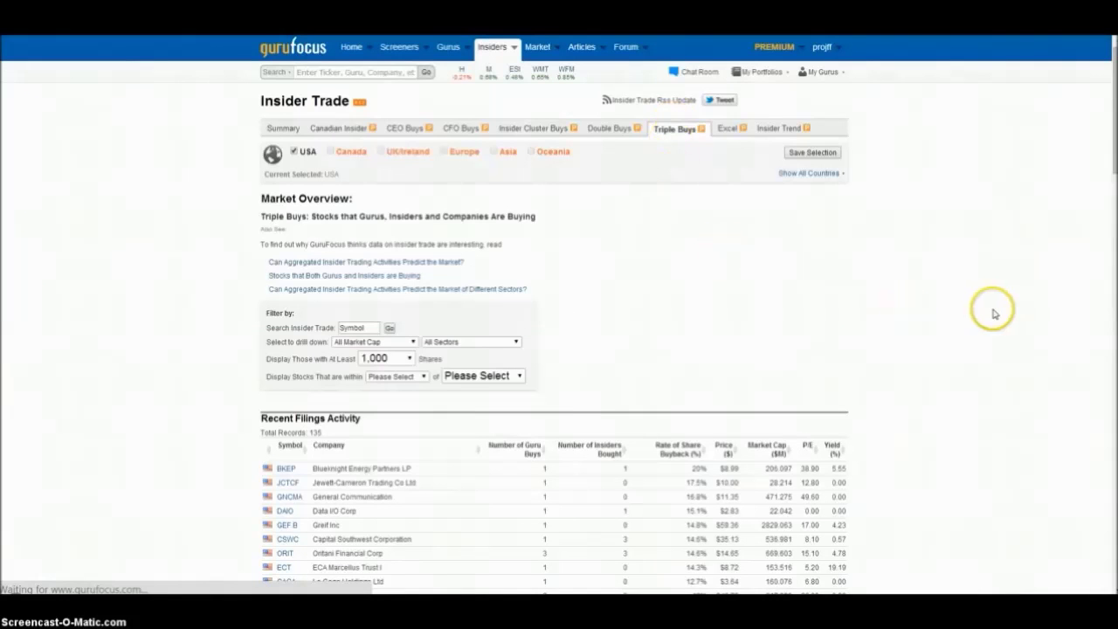
scroll(993, 313, "down", 1)
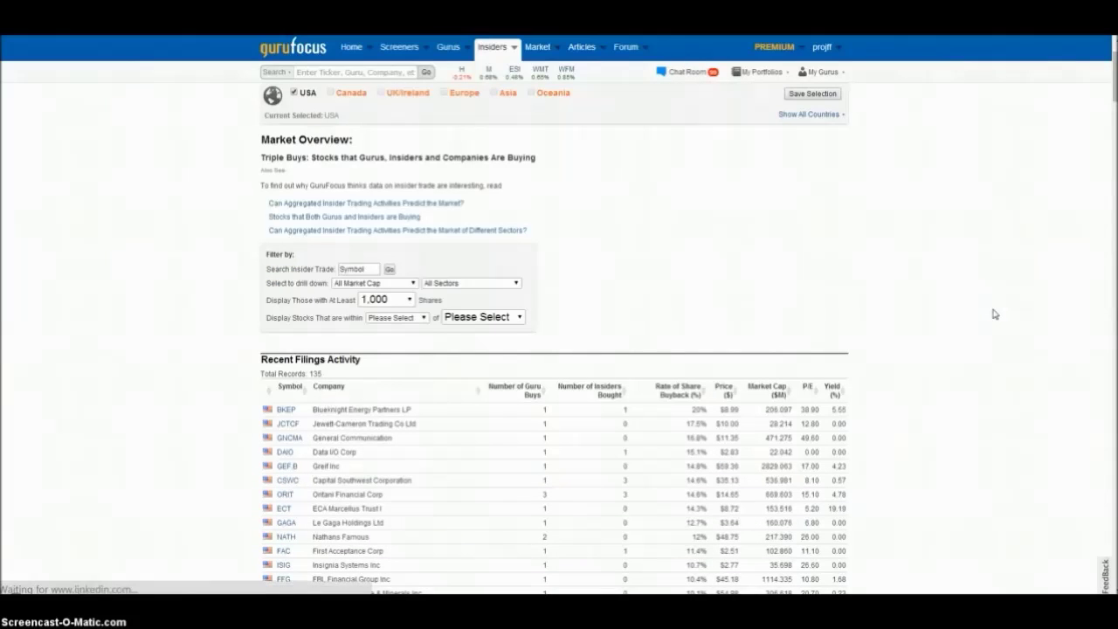
left_click(993, 306)
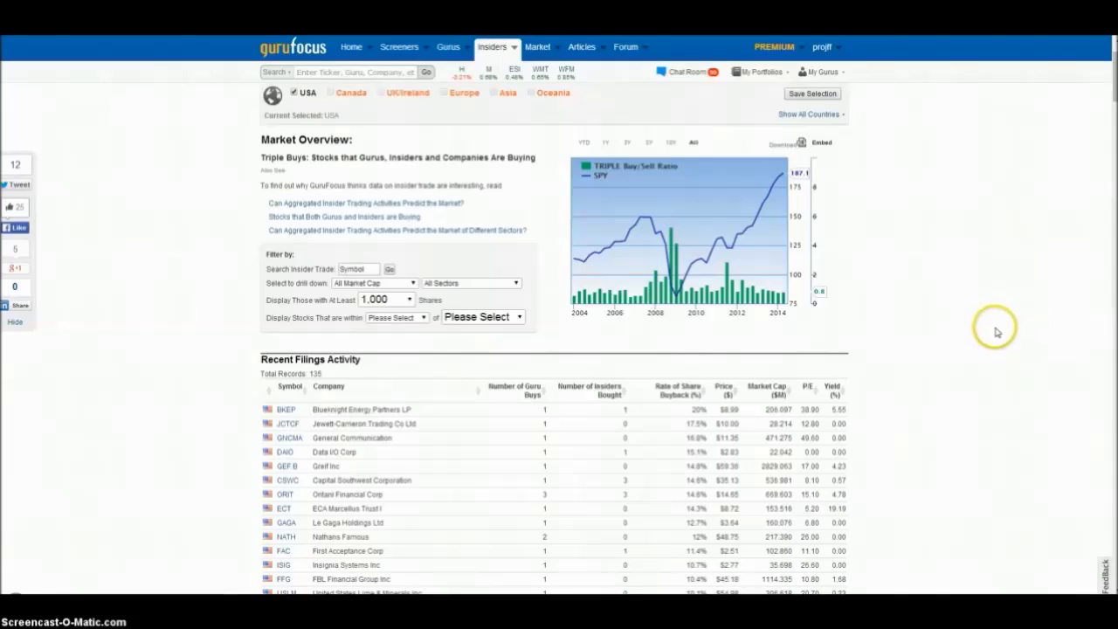
scroll(994, 330, "up", 1)
left_click(985, 326)
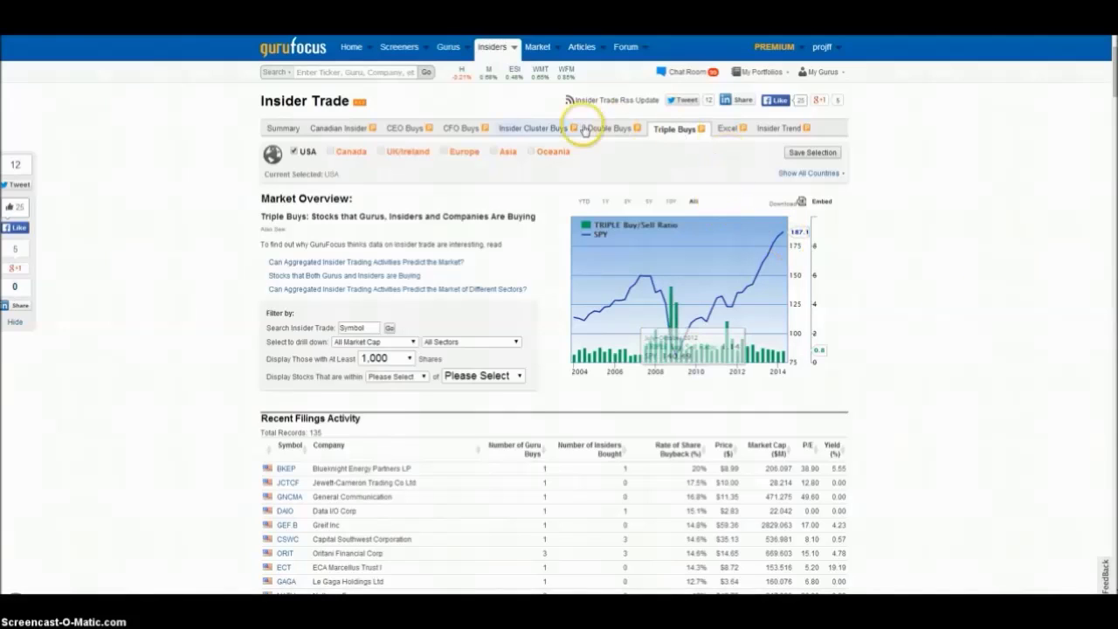
- Open the main market valuation page and examine the US total market cap relative to GDP
left_click(543, 59)
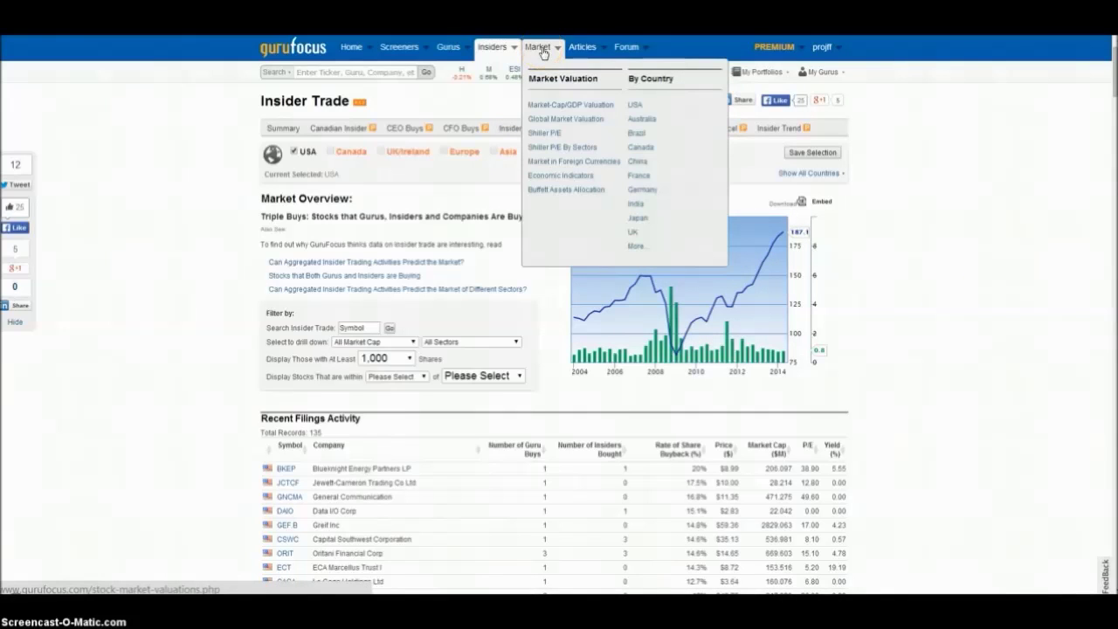
left_click(541, 48)
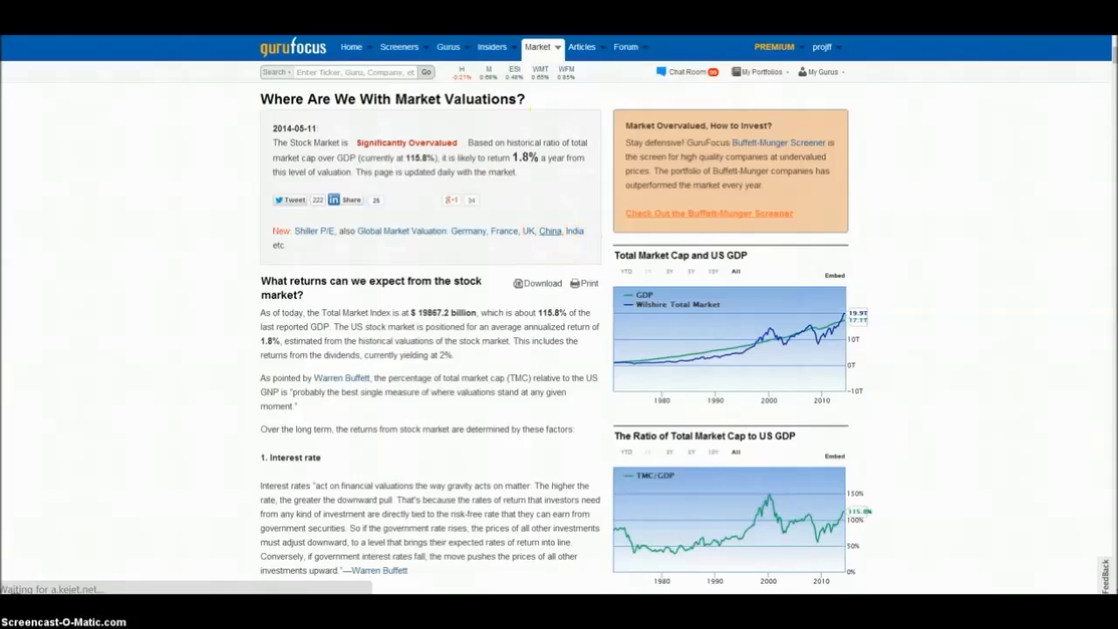
- Open the Global Market Valuation page and examine the Netherlands' stock market valuation and expected future return
mouse_move(536, 55)
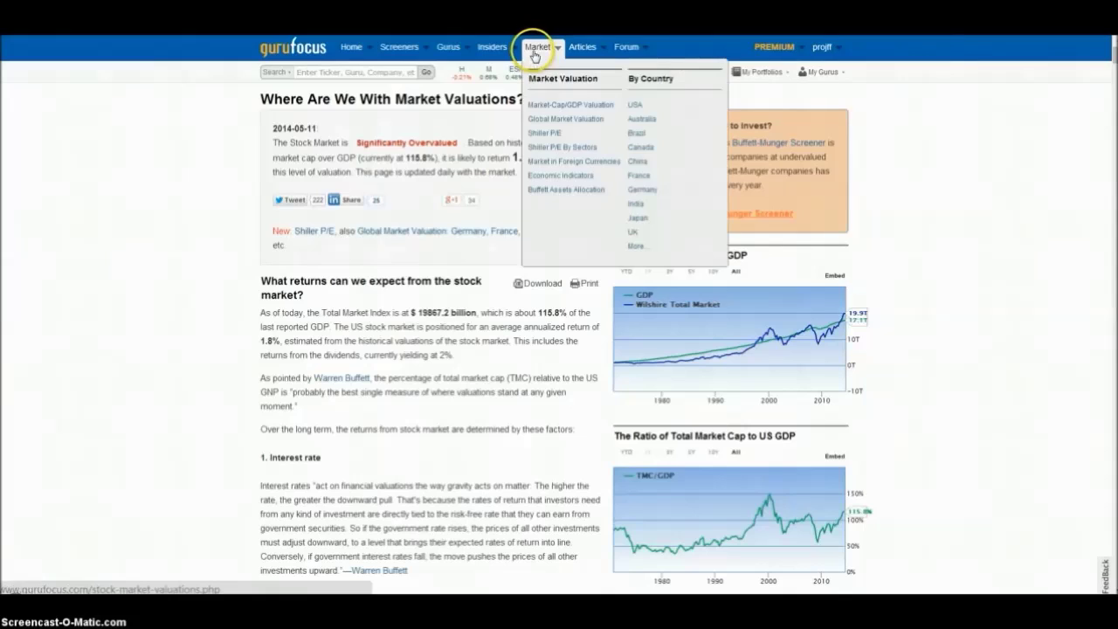
left_click(551, 122)
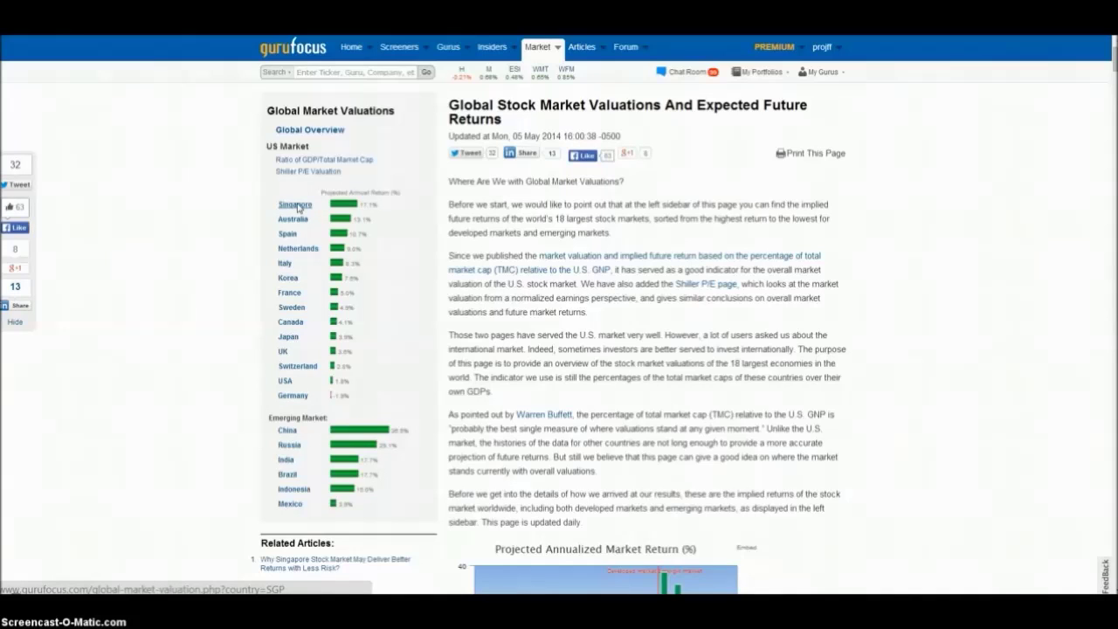
left_click(295, 204)
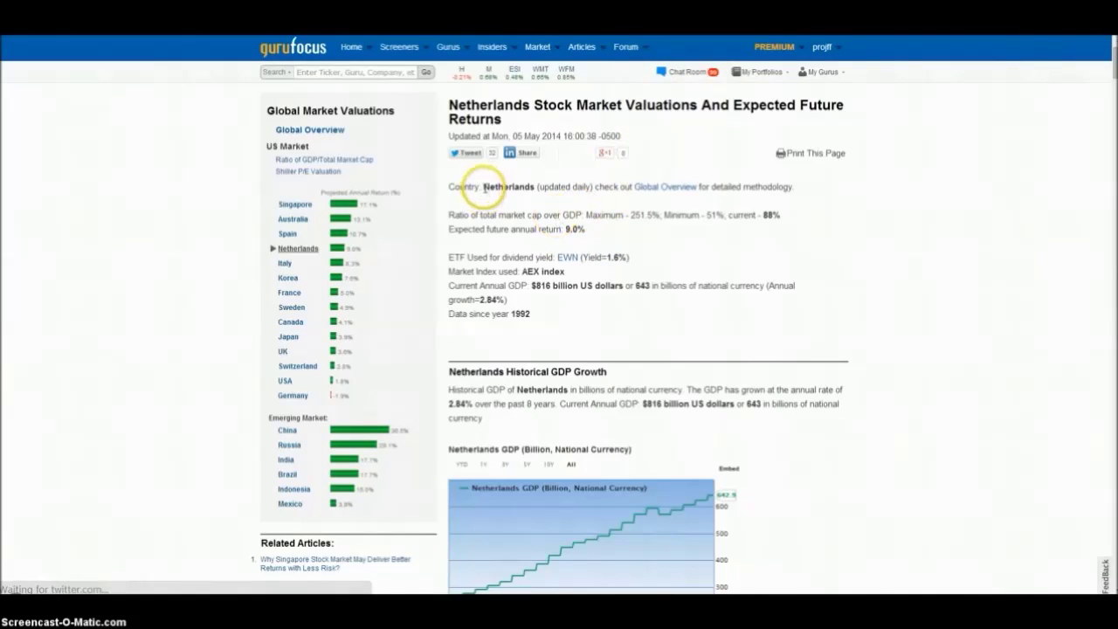
scroll(637, 303, "down", 1)
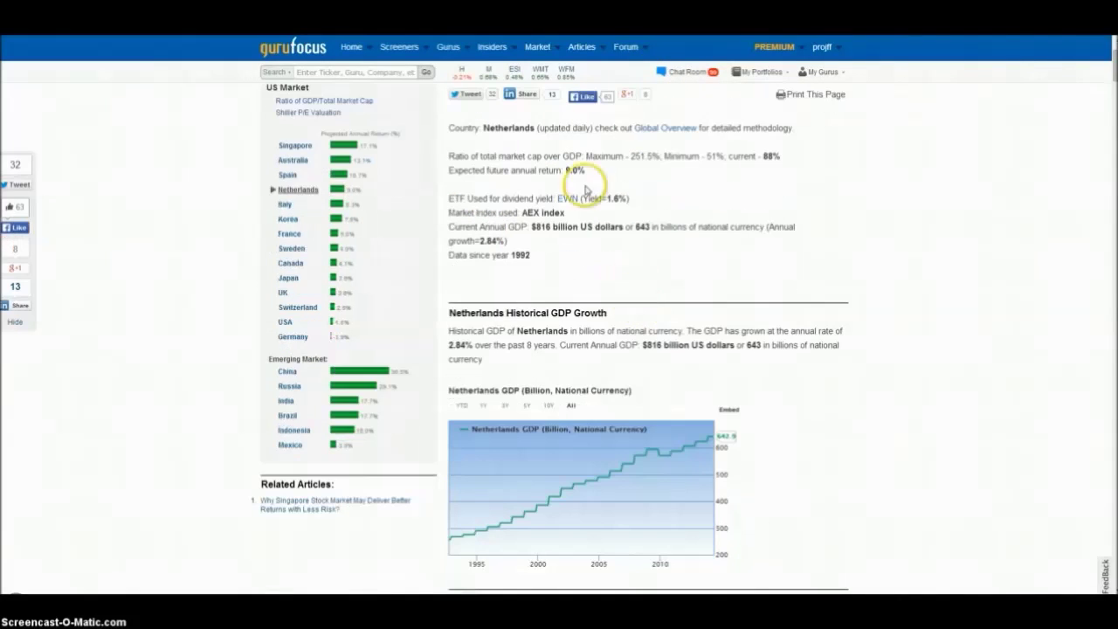
- Open the Shiller P/E By Sectors page and read the explanation of how the ratio handles profit-margin fluctuations during business cycles
mouse_move(544, 51)
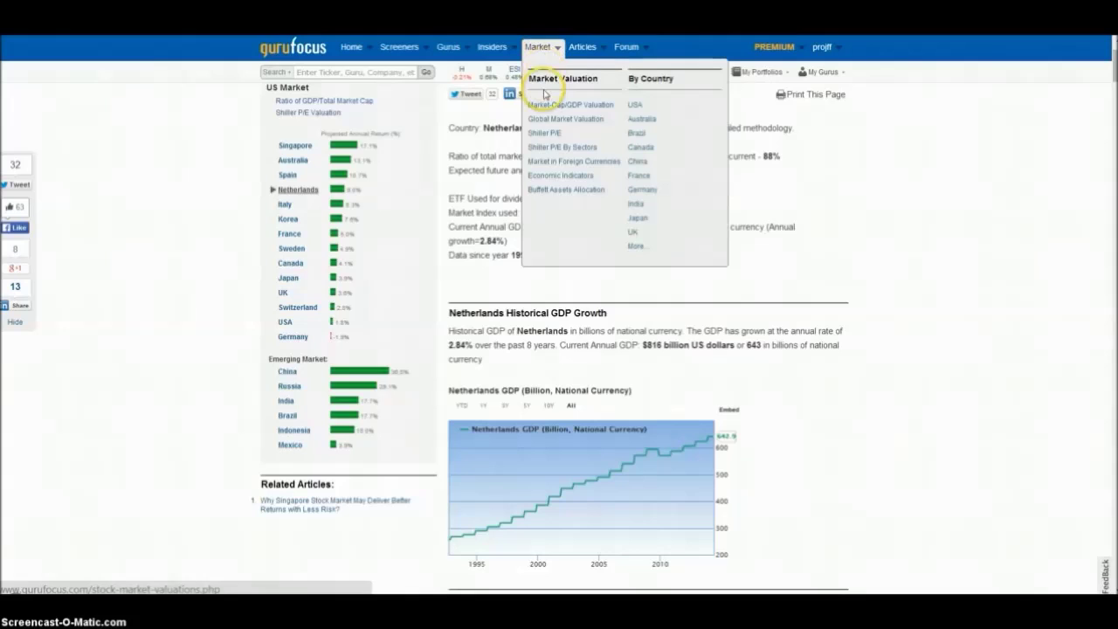
left_click(542, 148)
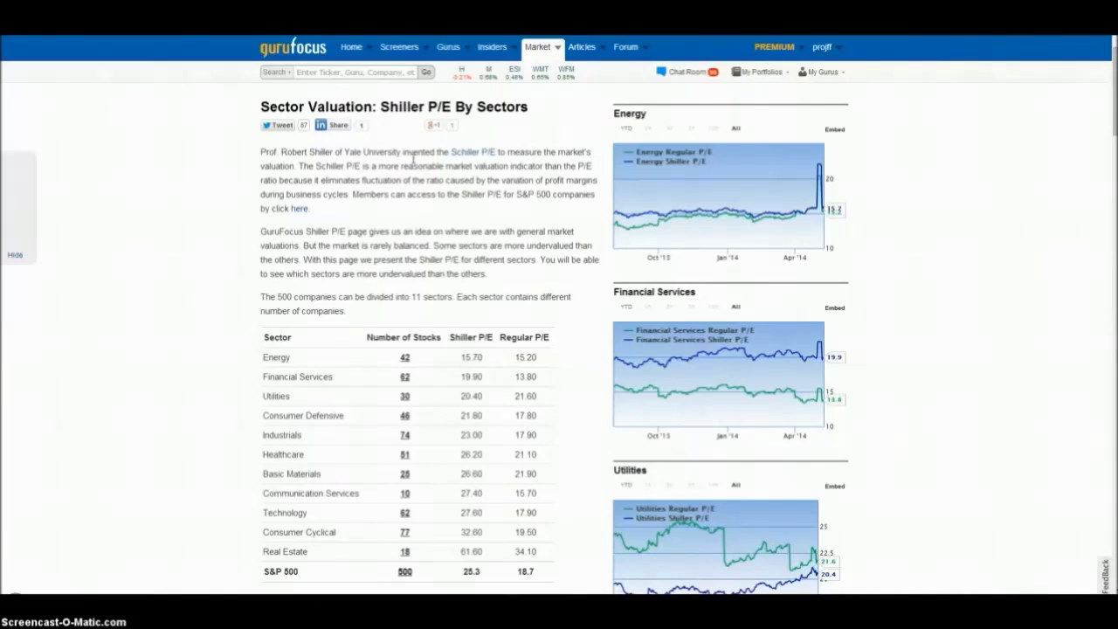
left_click_drag(321, 178, 594, 178)
left_click_drag(381, 179, 337, 190)
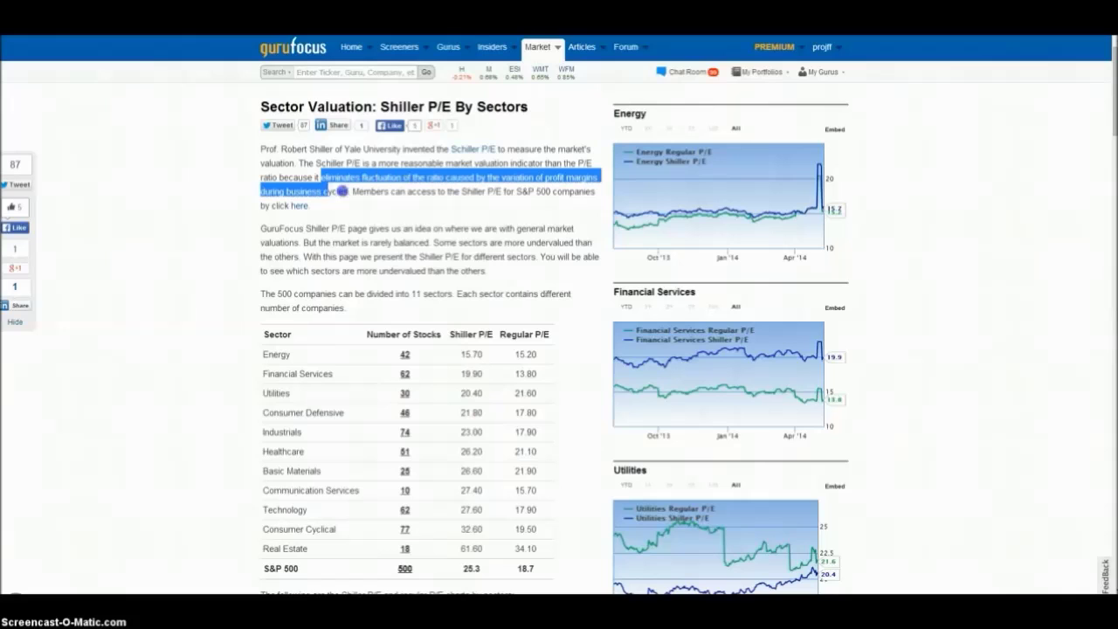
left_click(412, 225)
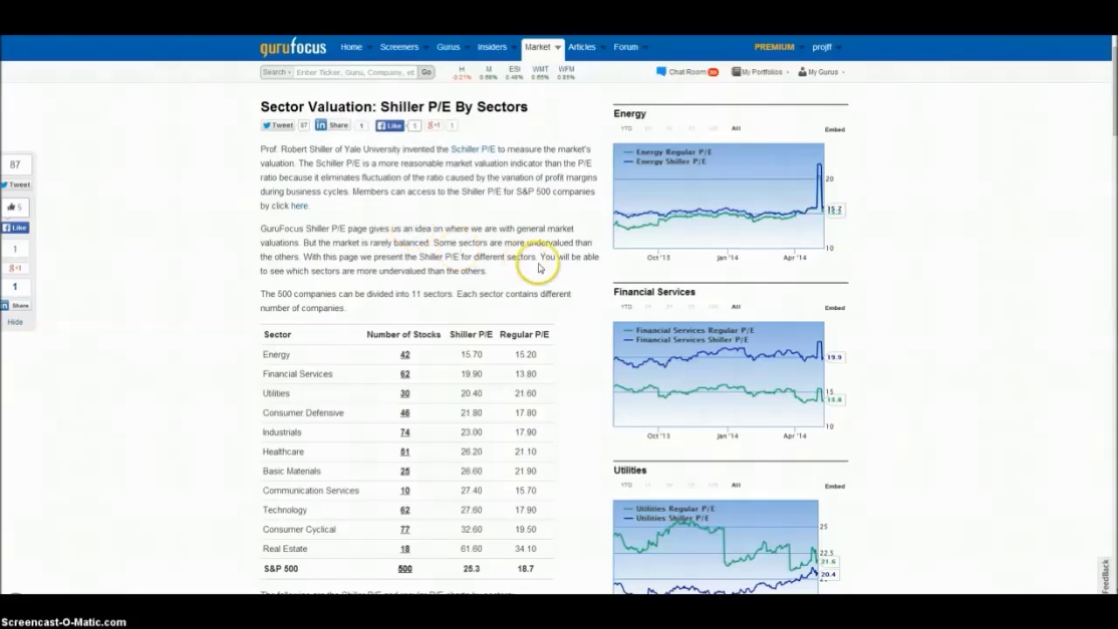
- Review the sector table comparing the Shiller P/E and regular P/E of the 11 sectors with the S&P 500
scroll(539, 267, "down", 1)
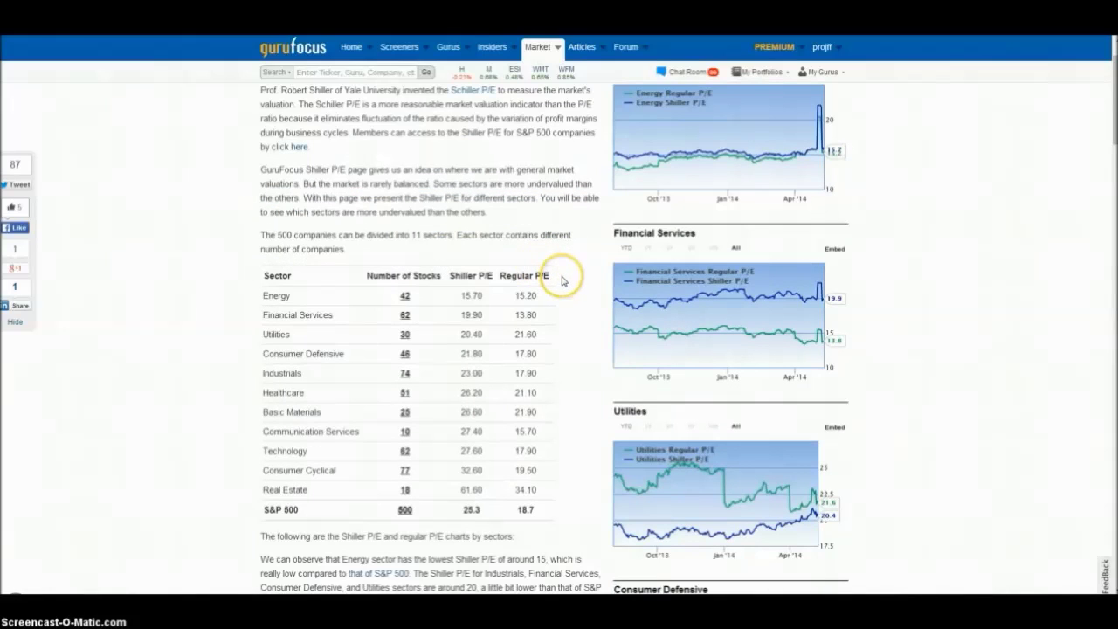
scroll(563, 280, "down", 1)
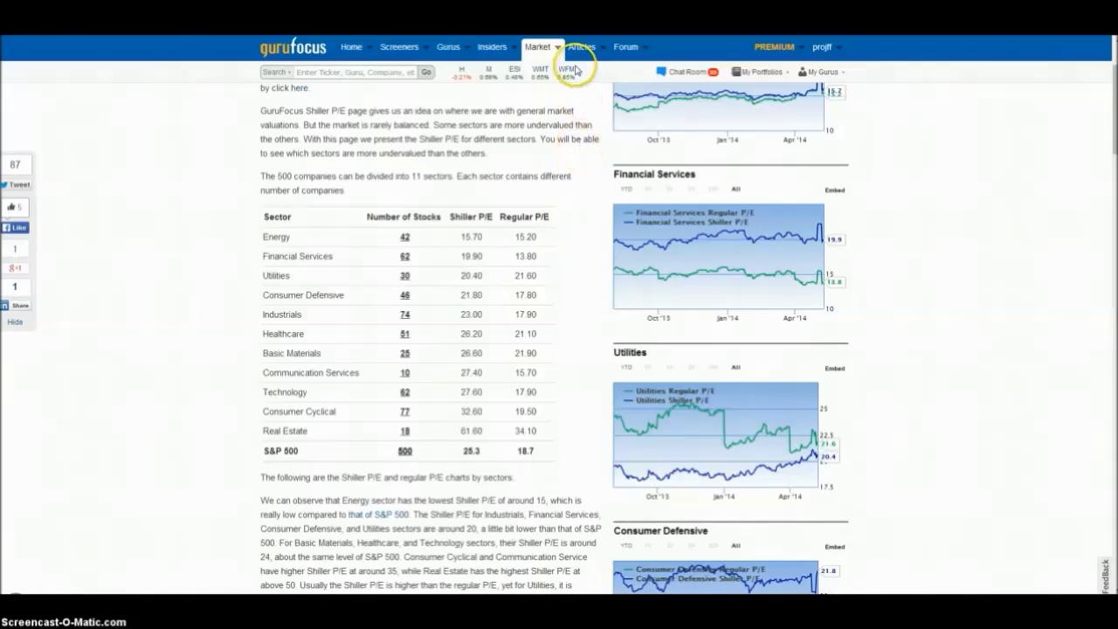
- Open the Economic Indicators page and examine the long-term S&P 500 Earnings chart
mouse_move(552, 56)
left_click(543, 176)
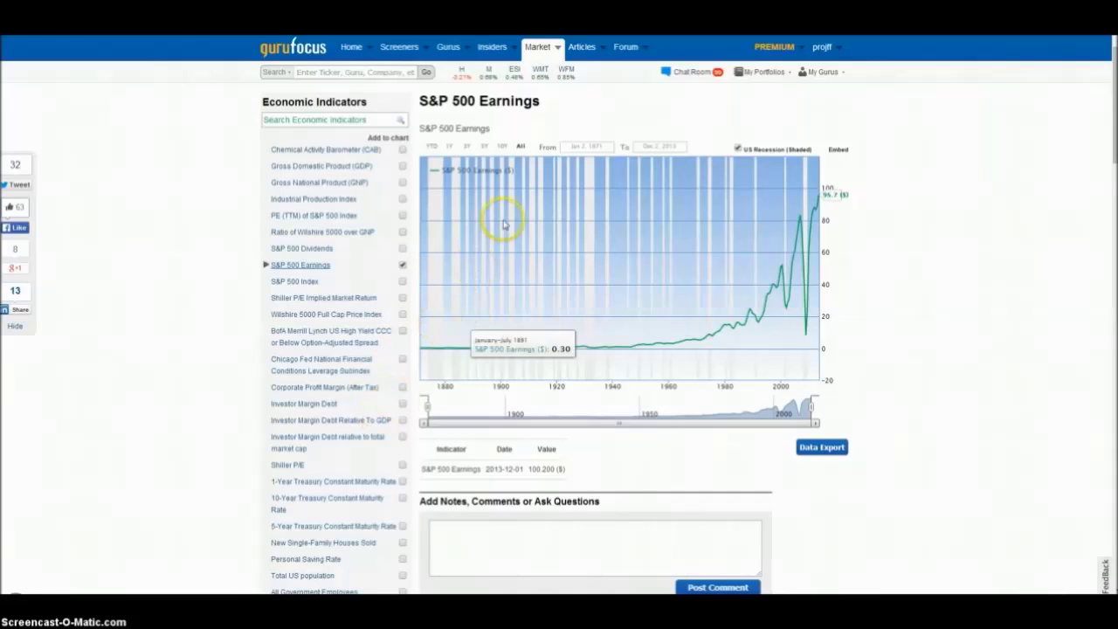
- Open the Latest Articles page and look over its article categories, and show the Forum List to review the discussion boards
left_click(583, 51)
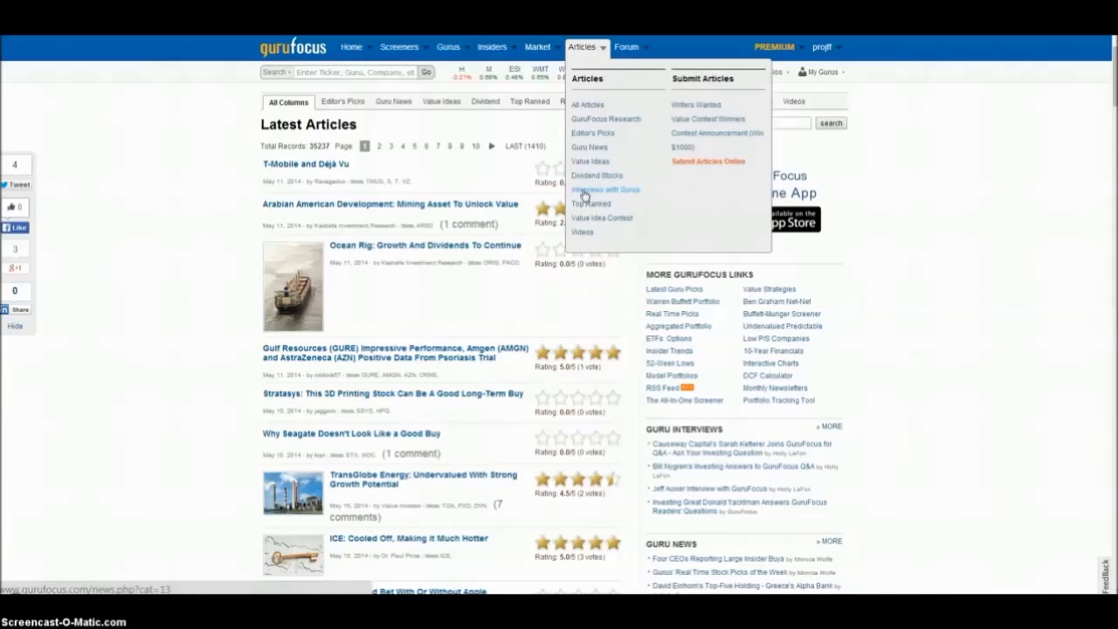
left_click(625, 53)
left_click(625, 55)
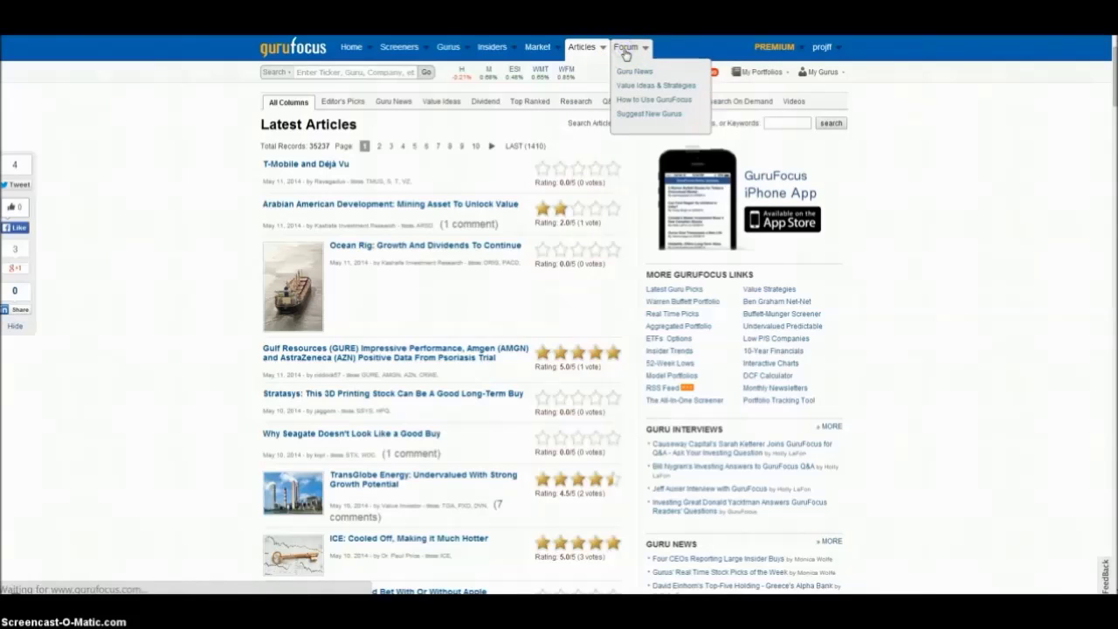
left_click(739, 257)
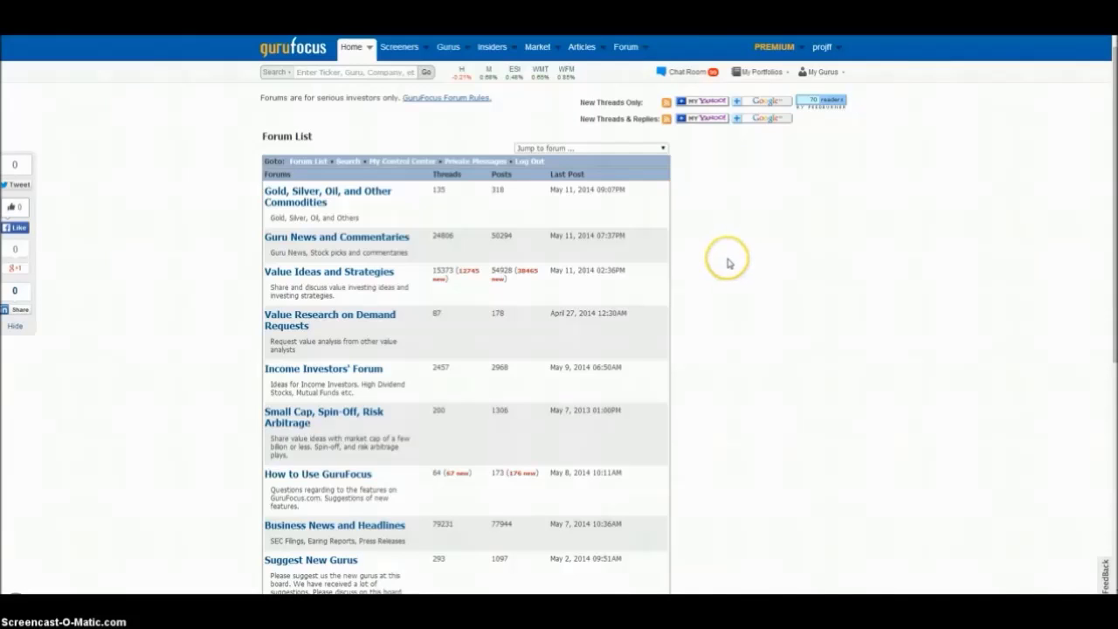
left_click(725, 257)
left_click(730, 266)
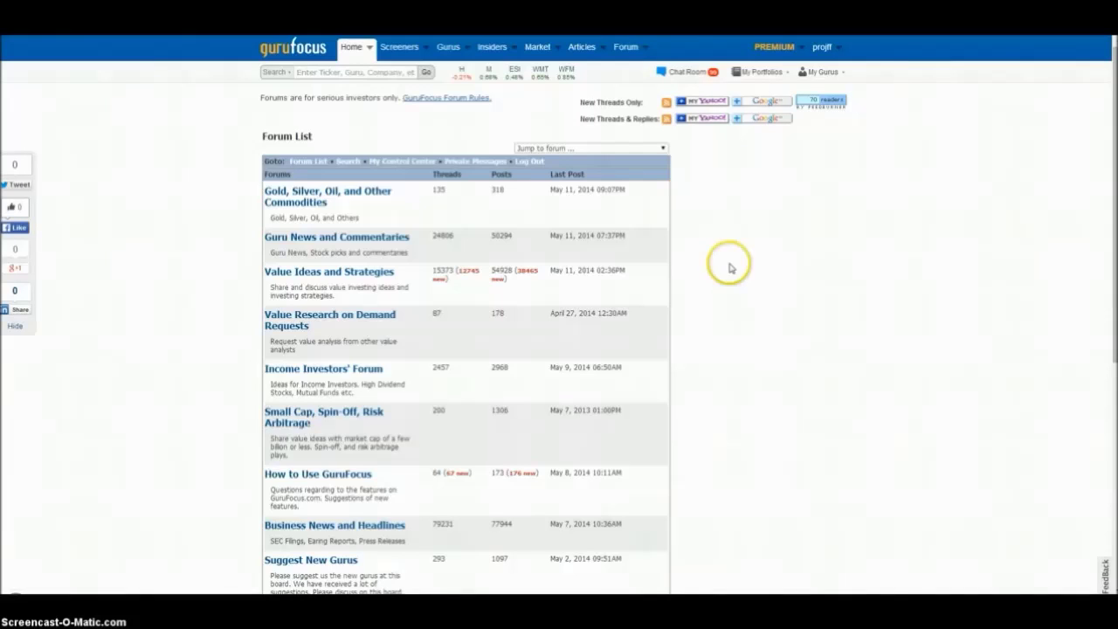
left_click(726, 260)
left_click(704, 276)
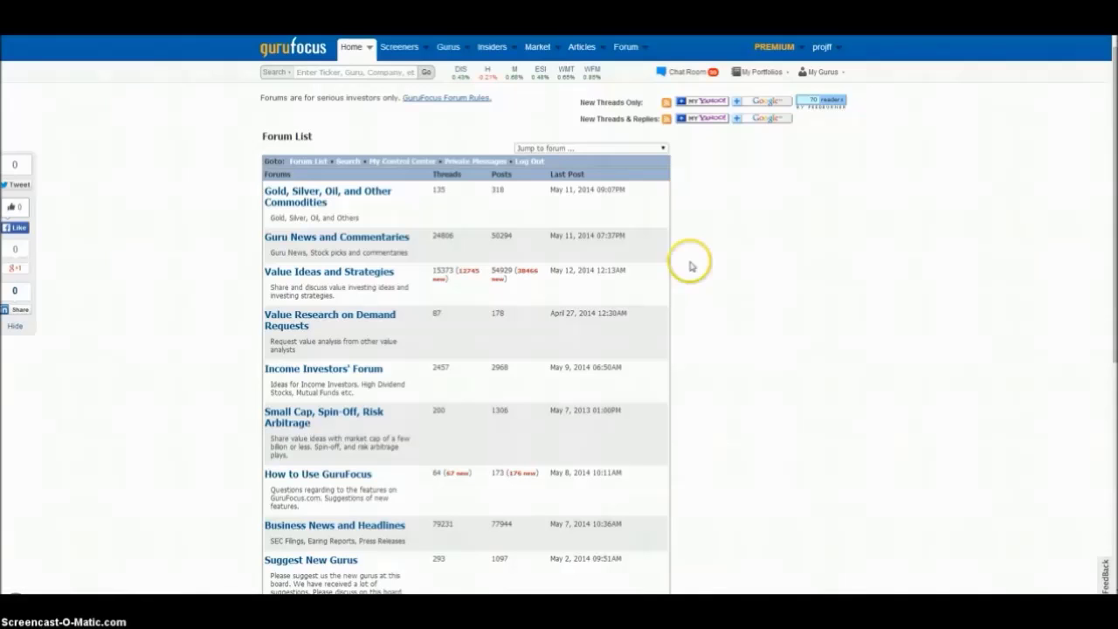
- Open the Monthly Newsletters page offered with the premium membership
left_click(351, 49)
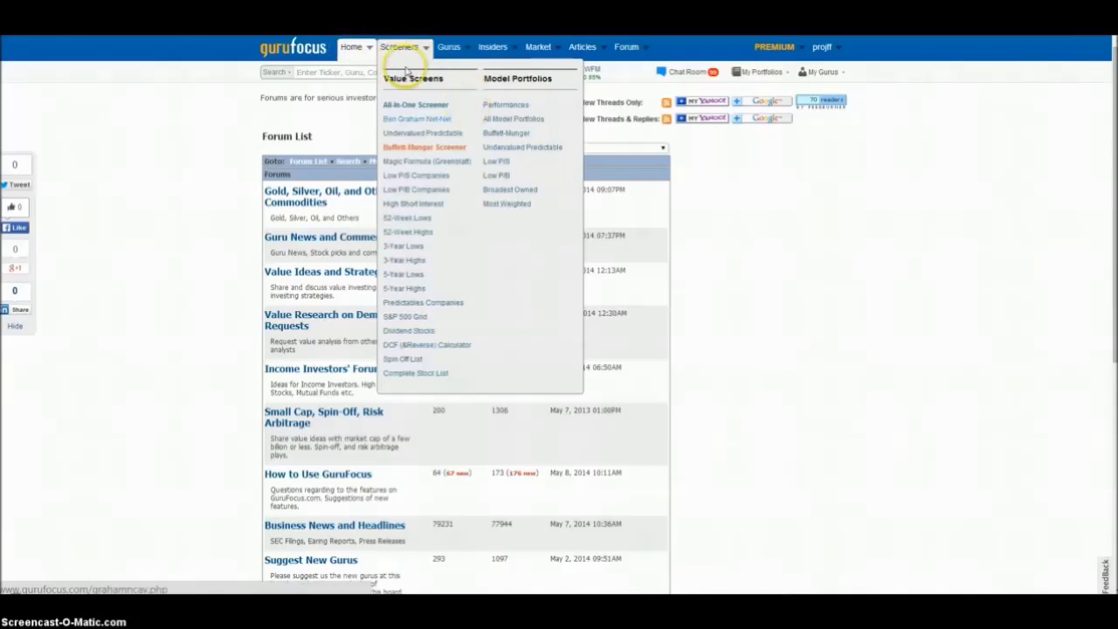
left_click(352, 48)
left_click(460, 120)
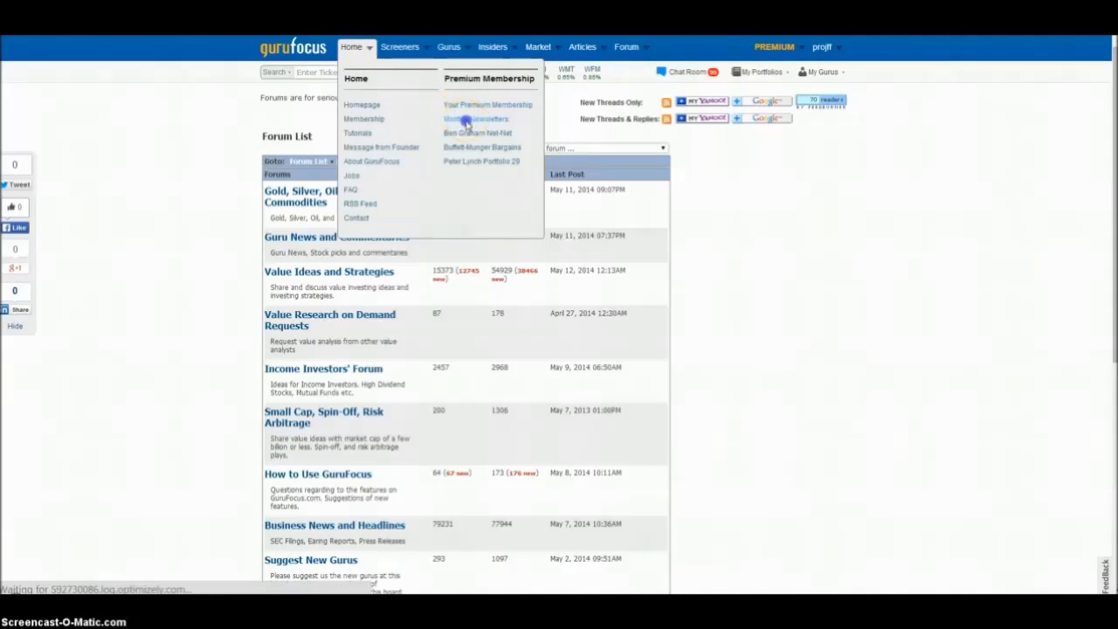